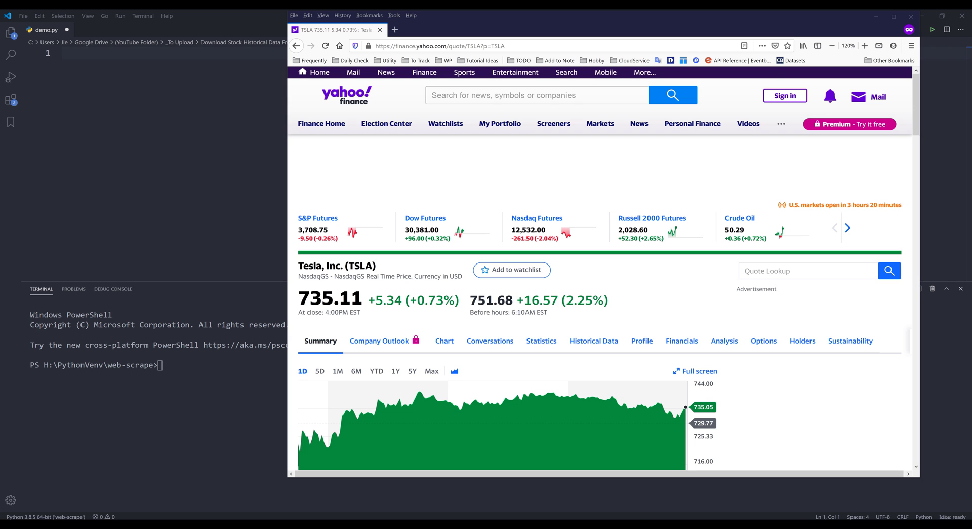
Show the Robinhood portfolio screenshot, shift it left, then close the viewer.
key(alt+Tab)
drag(840, 72, 713, 138)
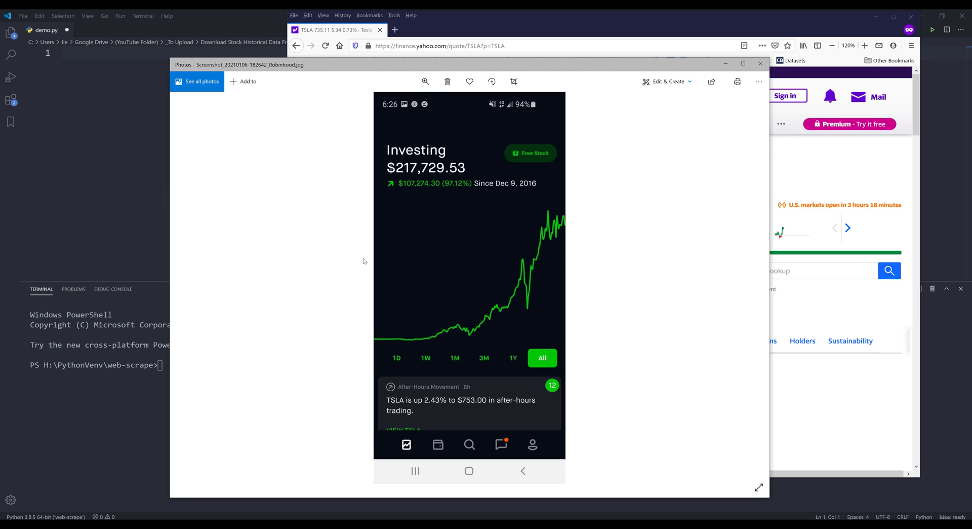
key(alt+F4)
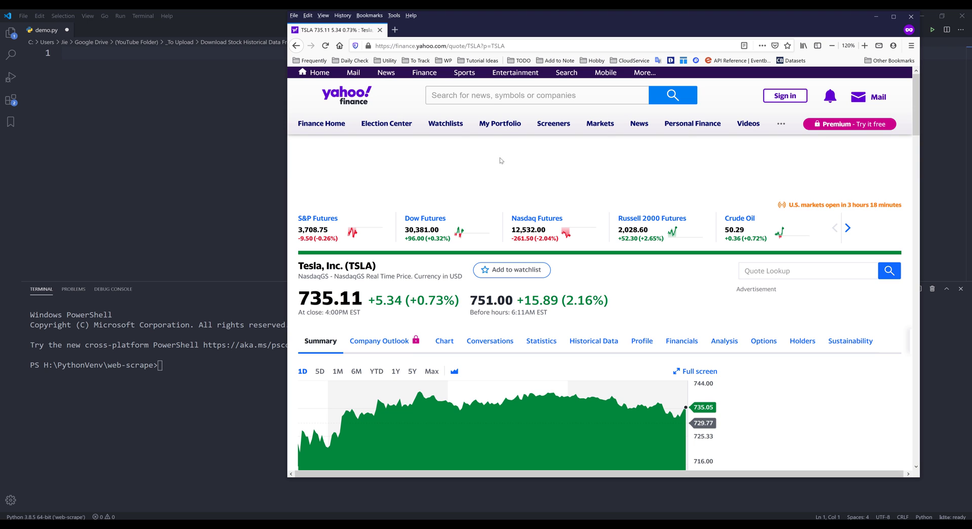
scroll(485, 214, down, 2)
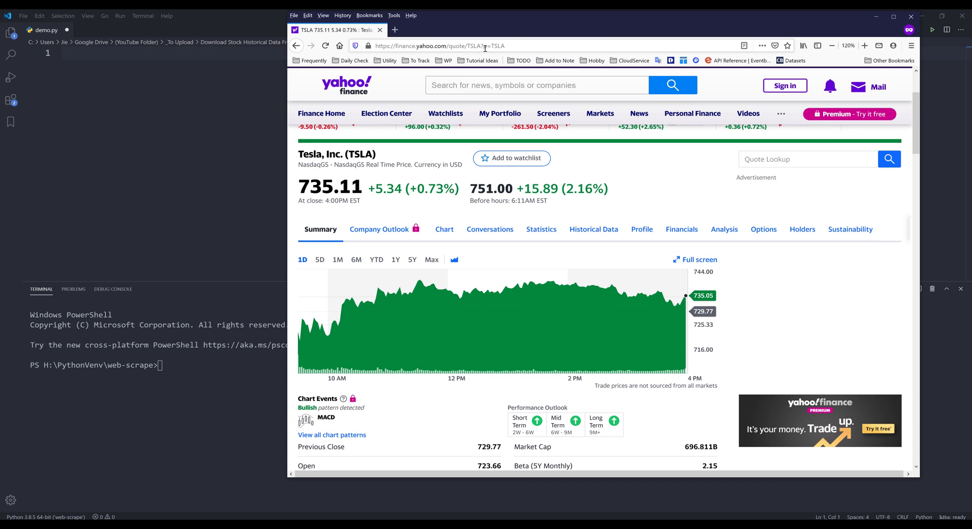
scroll(583, 346, up, 3)
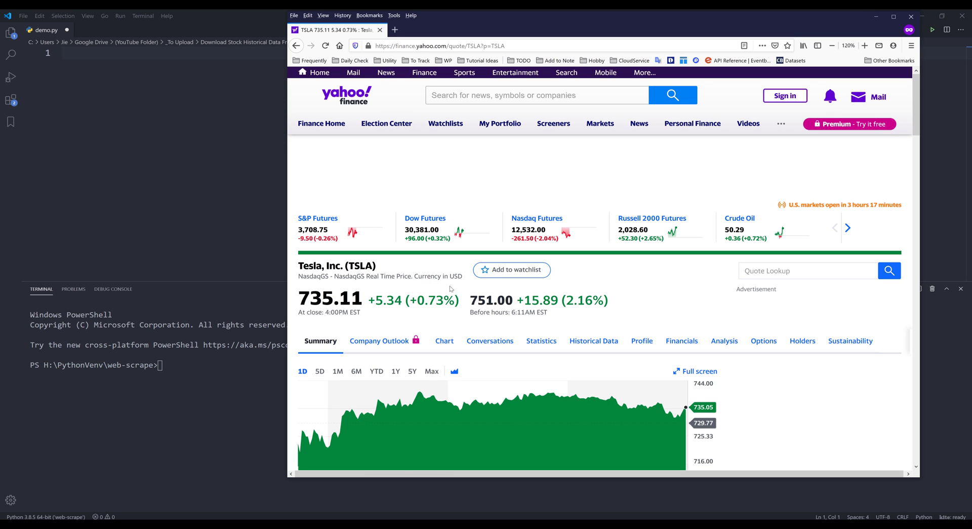
Write 'import time', 'import datetime' and 'import pandas as pd' on lines 1–3 of demo.py.
key(alt+Tab)
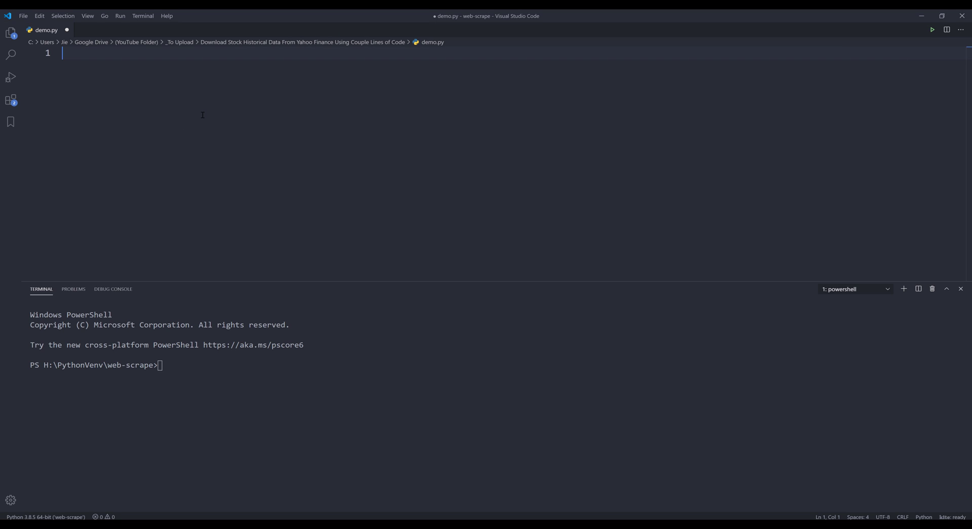
text(import )
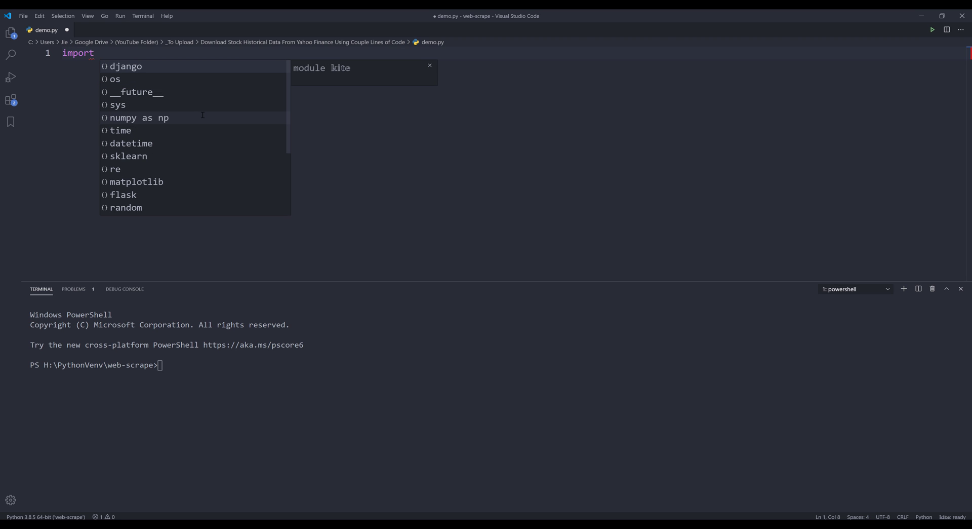
text(time)
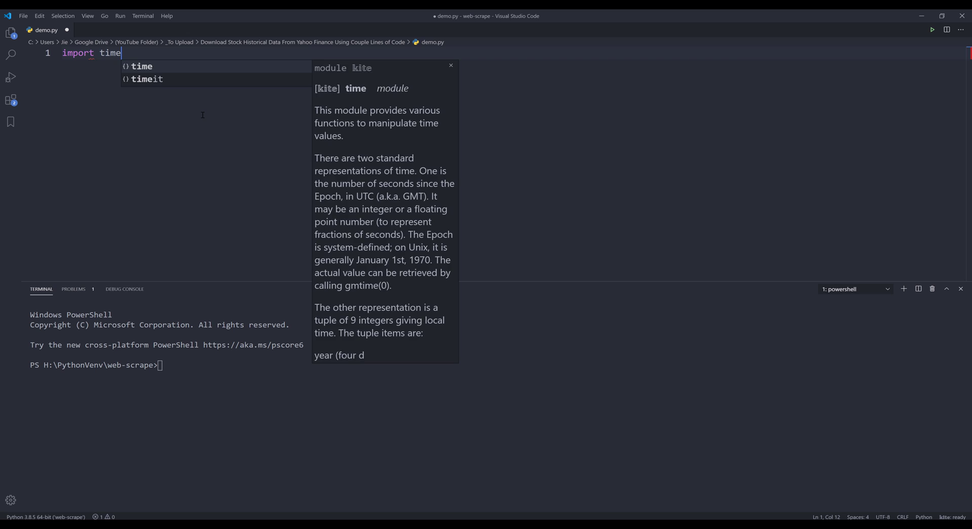
key(Escape)
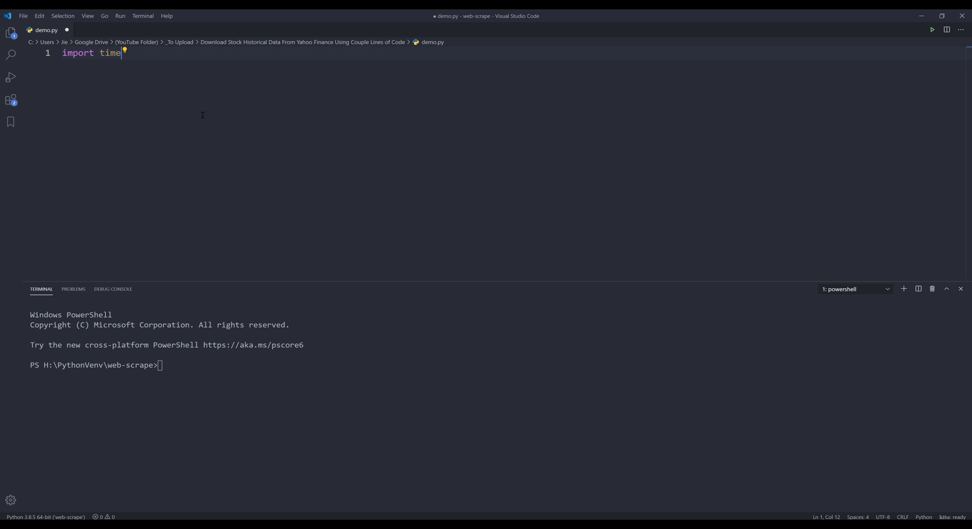
key(Return)
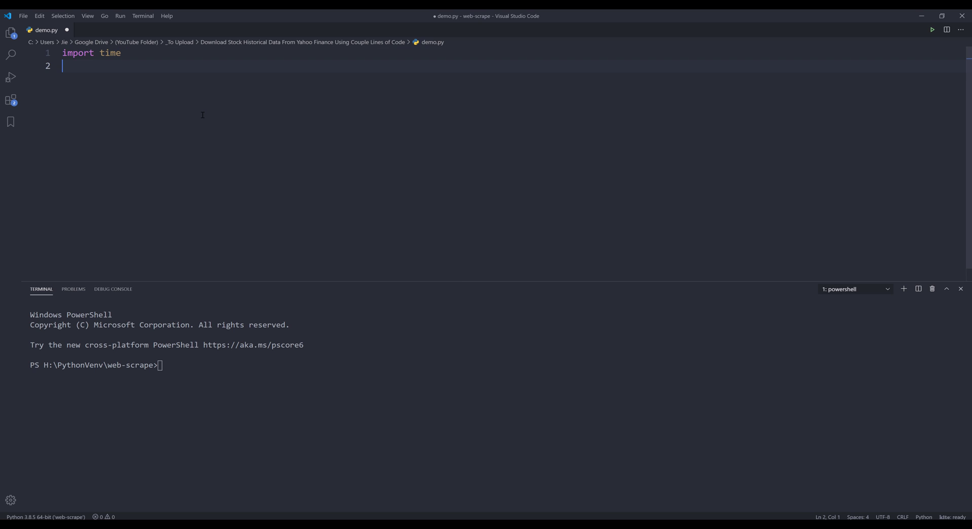
text(import date)
text(time)
key(Return)
text(im)
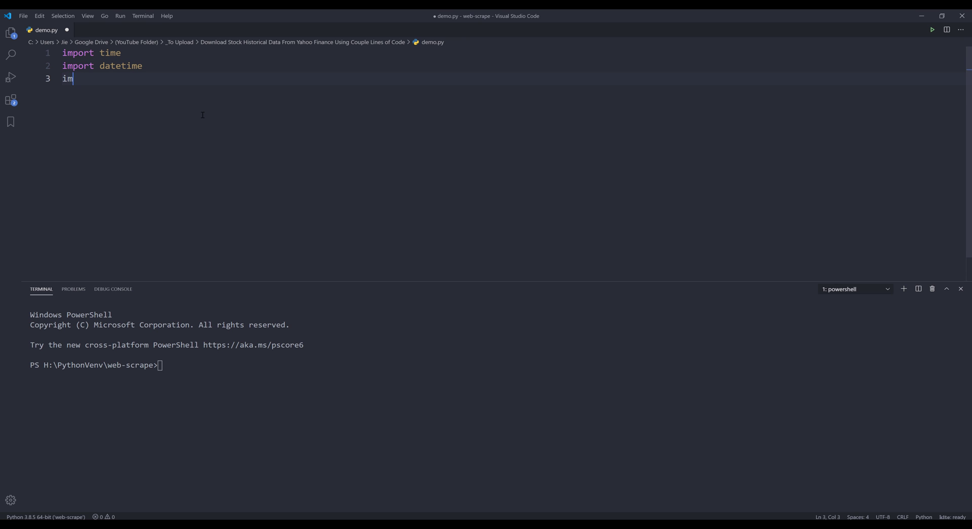
text(port pandas as pd)
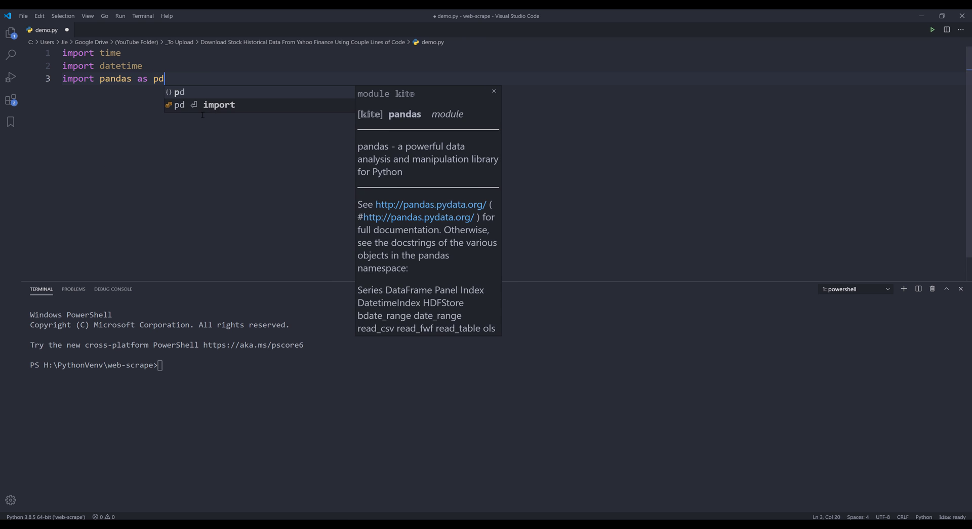
key(Return)
key(Return)
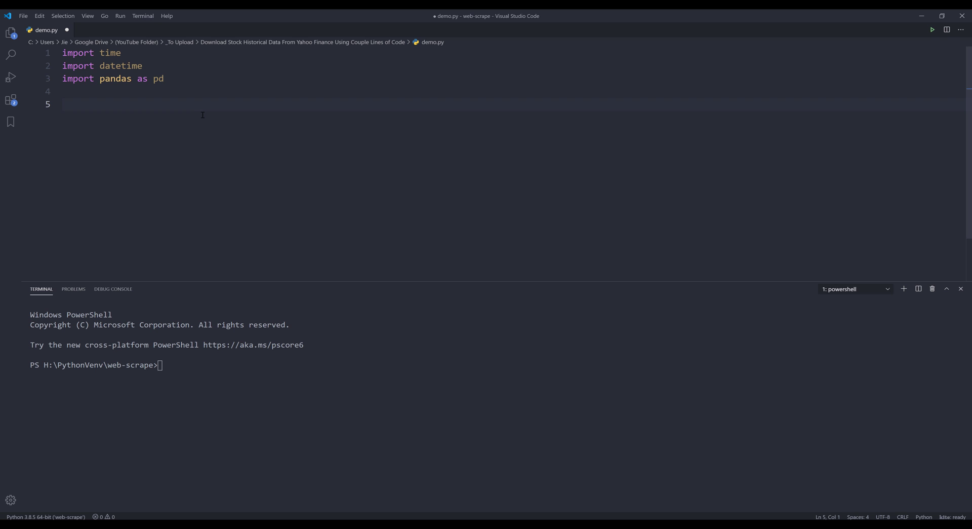
Open Tesla's Historical Data and set the date range to 12/01/2020–12/31/2020.
key(alt+Tab)
drag(562, 29, 482, 28)
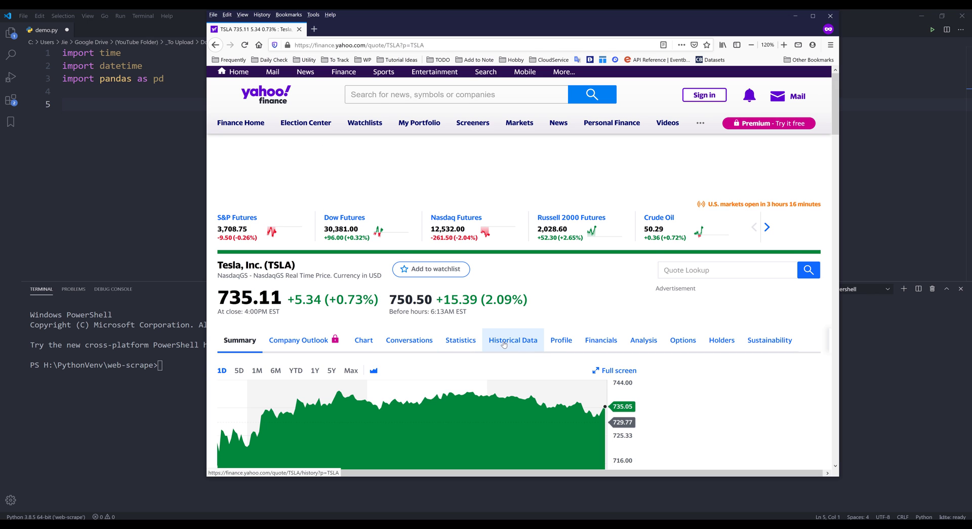
click(504, 345)
scroll(502, 342, down, 3)
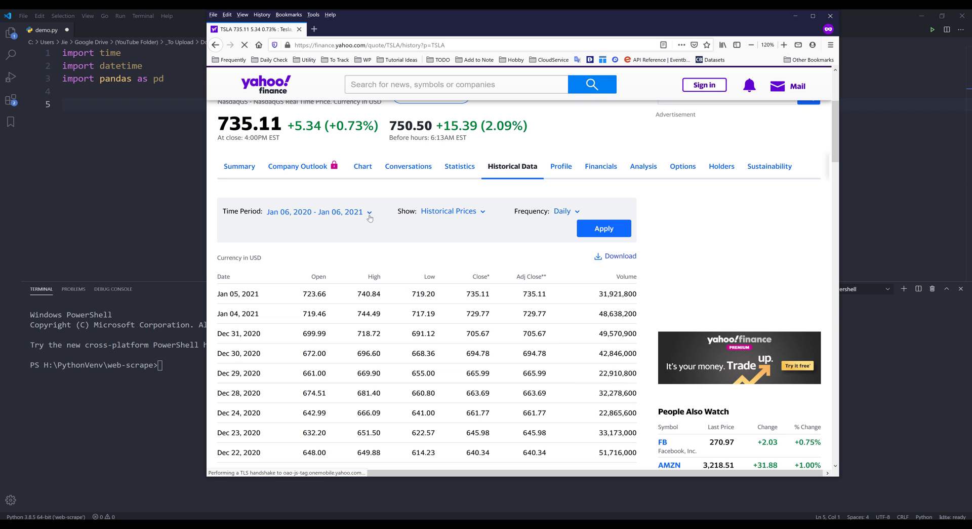
click(369, 212)
click(340, 272)
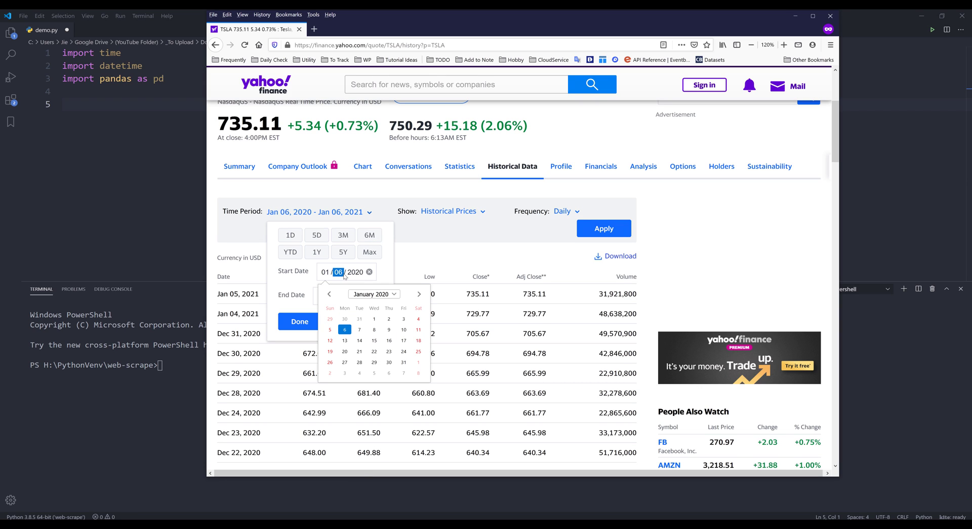
text(12)
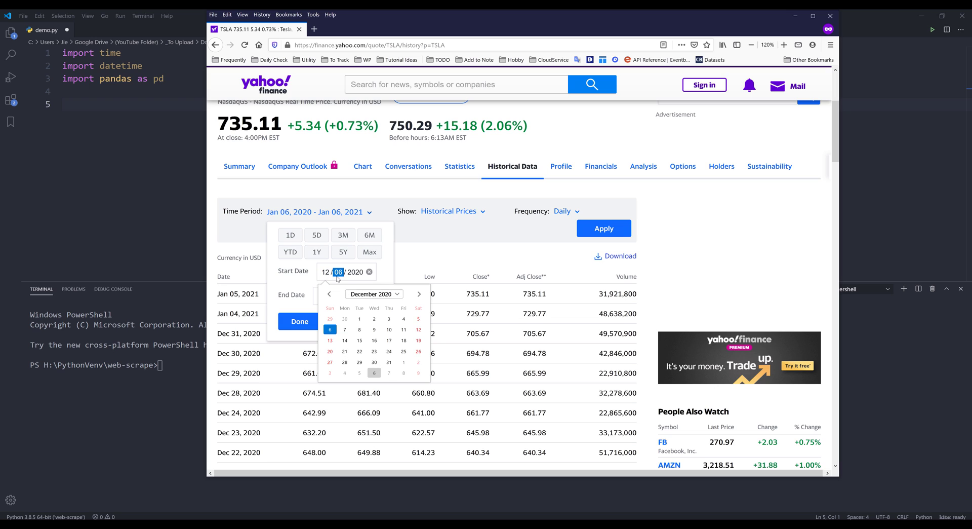
text(01/yyyy)
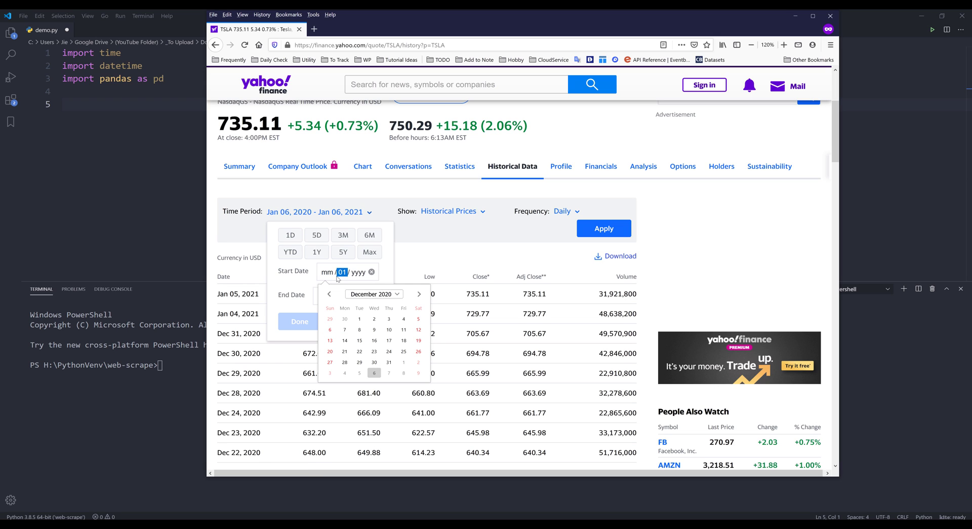
key(shift+Tab)
text(12)
text(2)
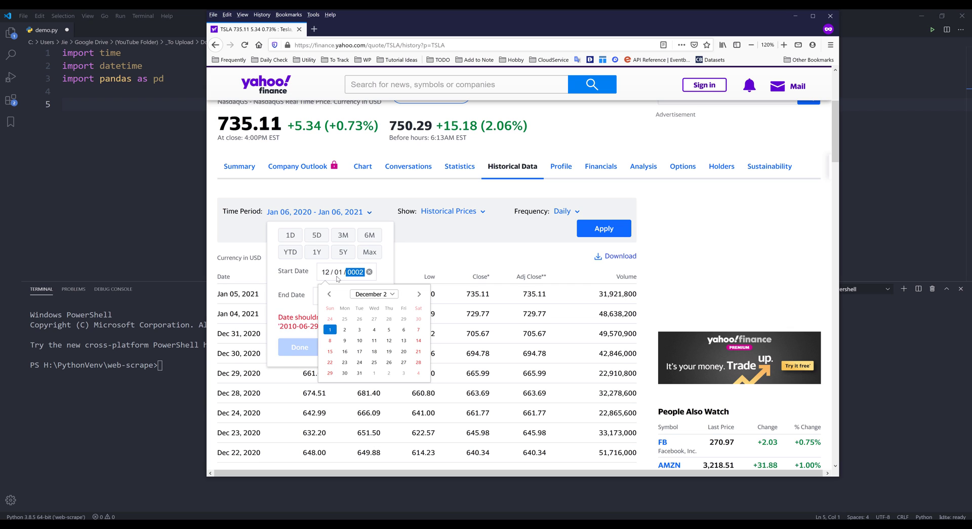
text(020)
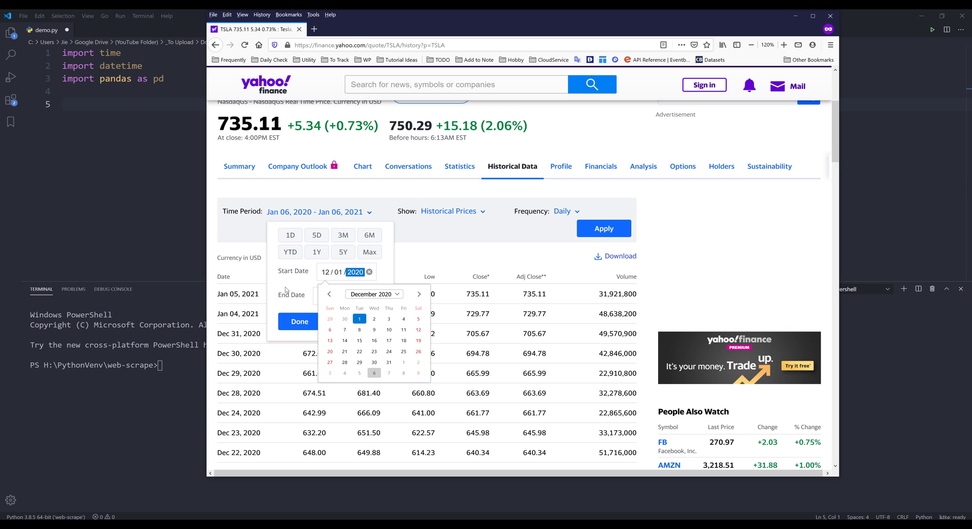
click(323, 295)
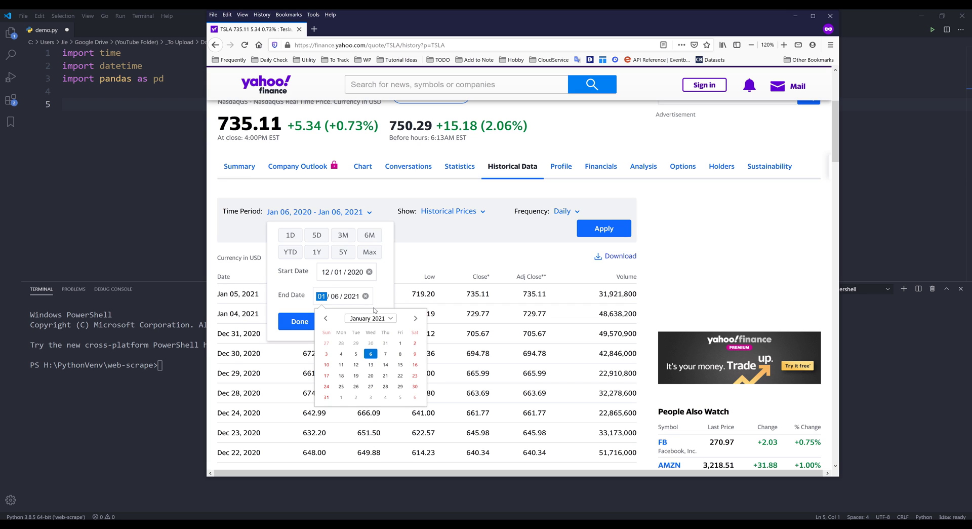
text(12312020)
click(299, 321)
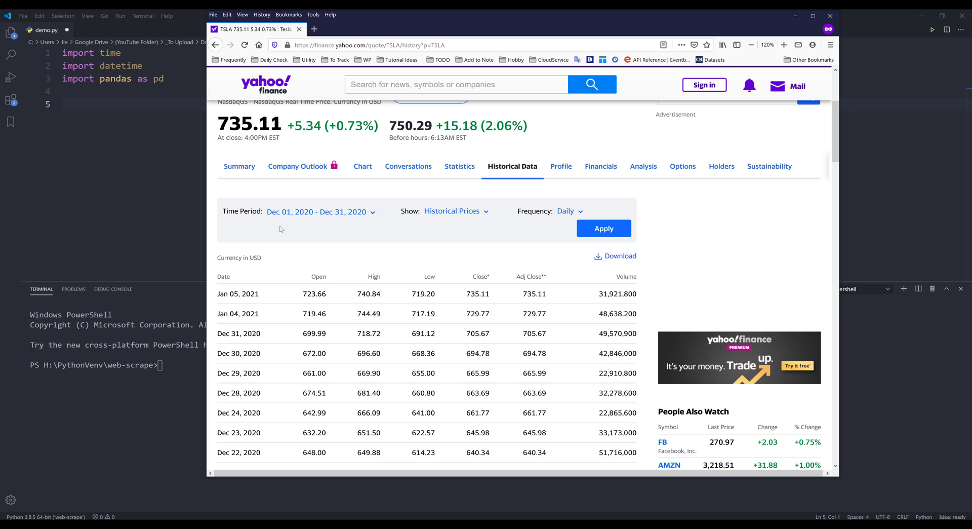
Switch the frequency to Weekly and apply to reload the price table.
click(486, 213)
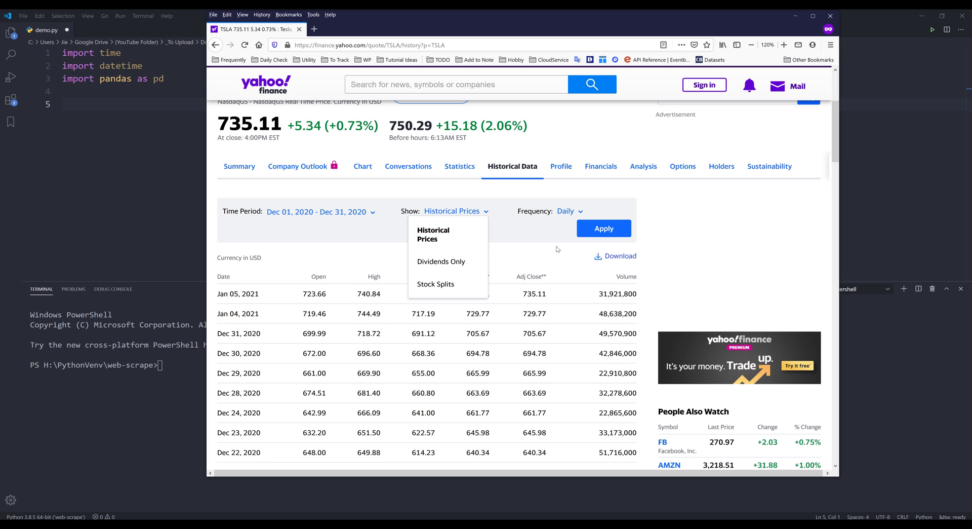
click(566, 213)
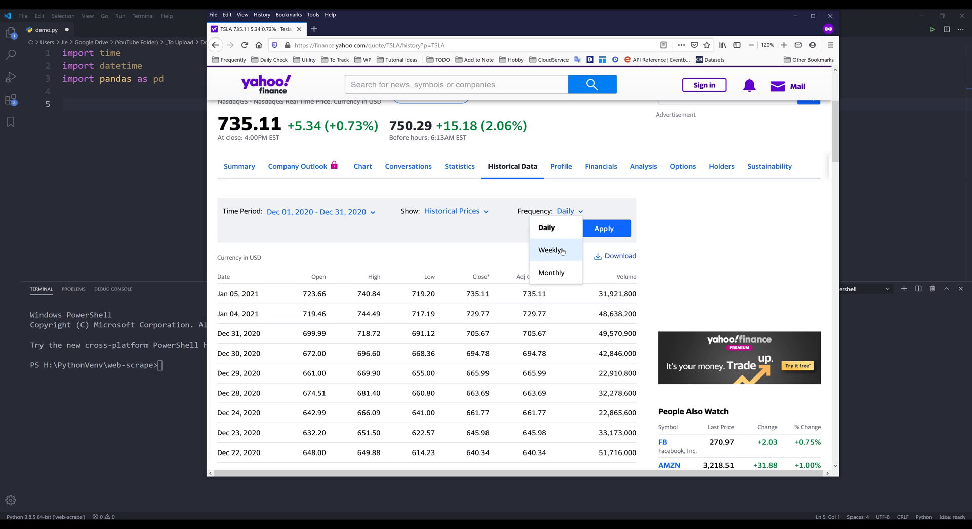
click(552, 250)
click(594, 232)
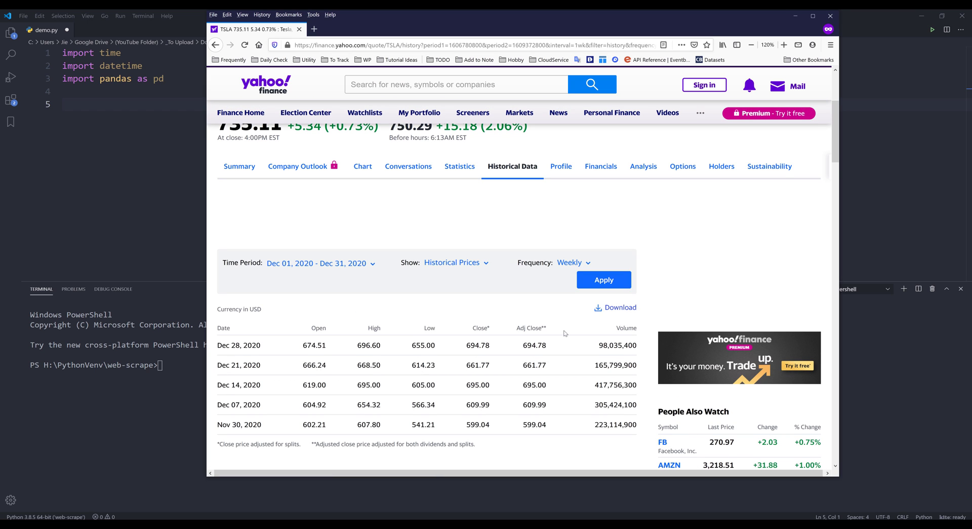
Copy the Download link's address and return to the code editor.
right_click(621, 310)
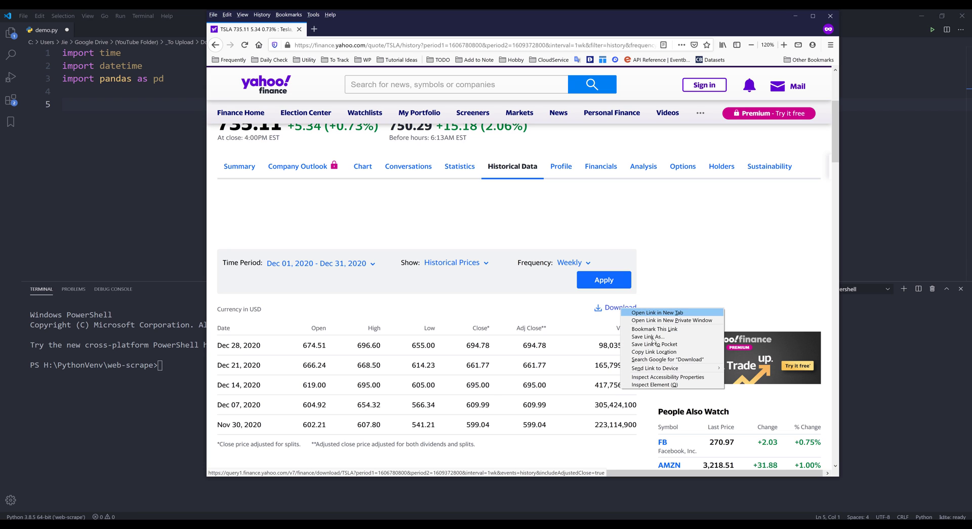
click(653, 352)
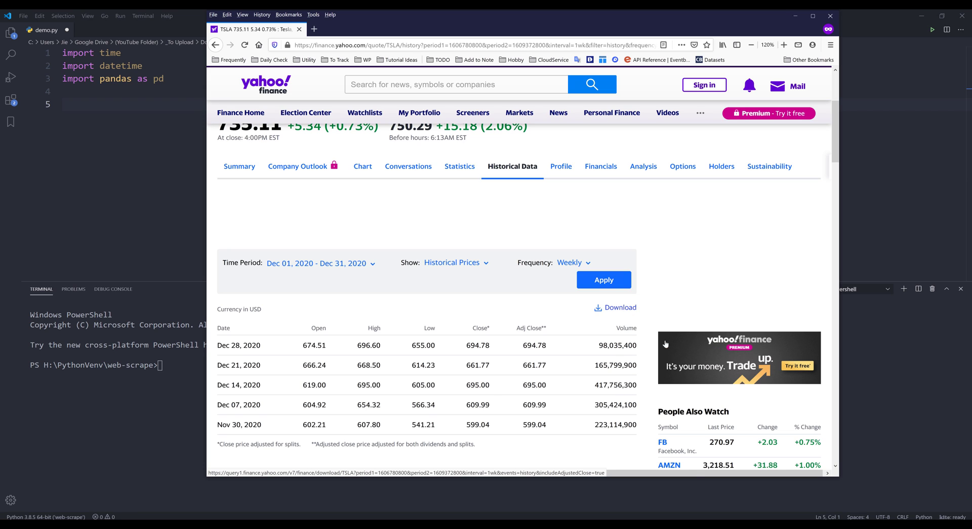
key(alt+Tab)
text(q)
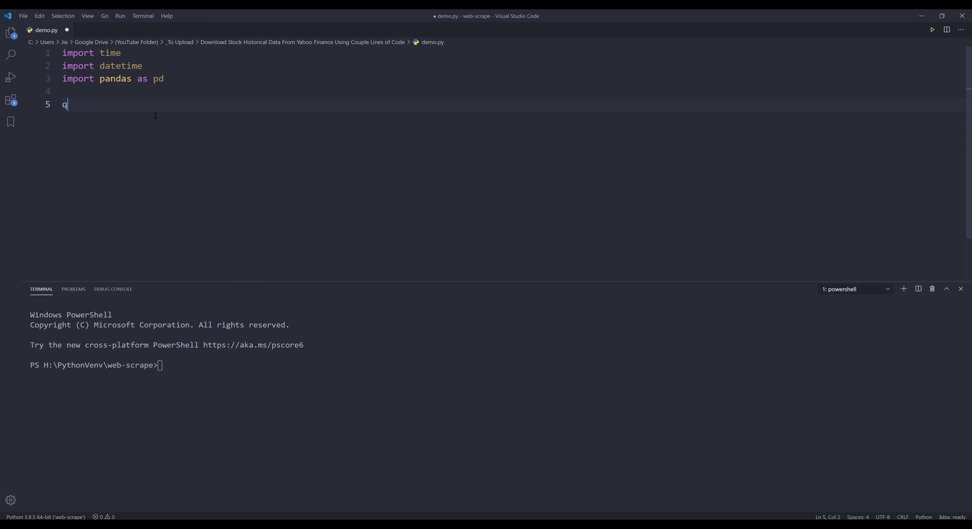
text(uery _)
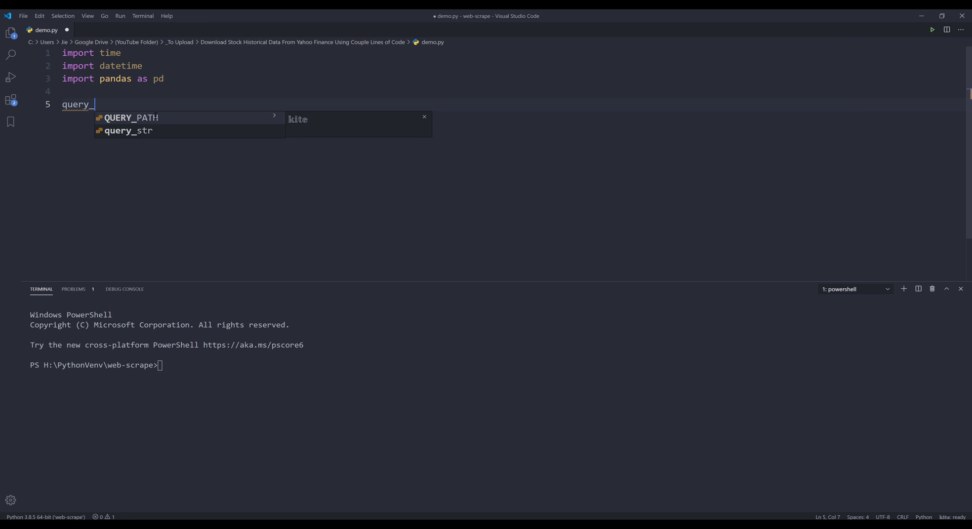
text(string =)
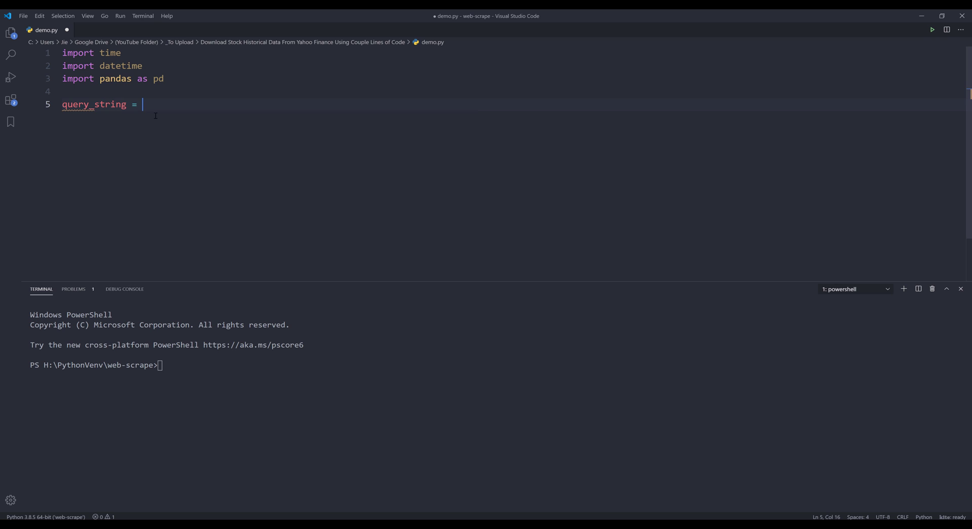
text( '')
Paste the TSLA download URL into query_string, review its ticker, period and interval parameters, and add a blank line above.
key(ctrl+v)
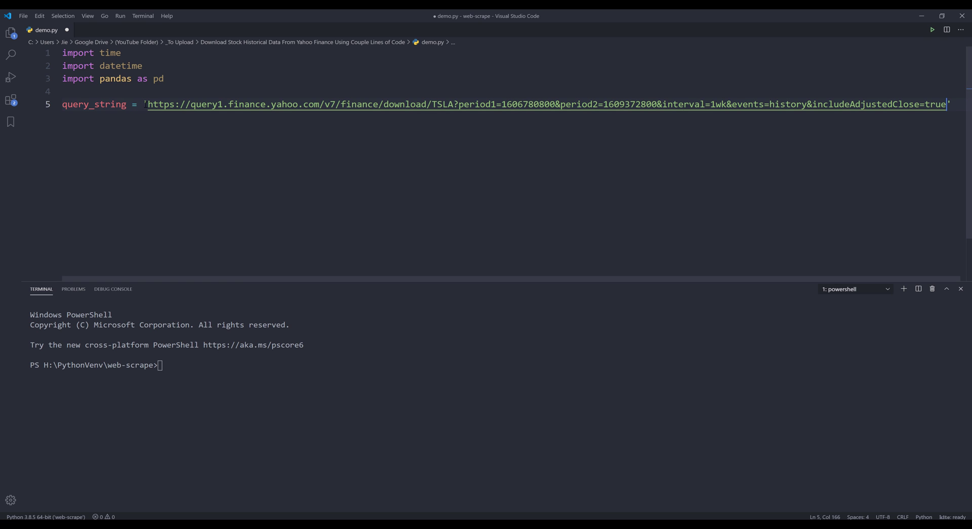
drag(148, 105, 953, 105)
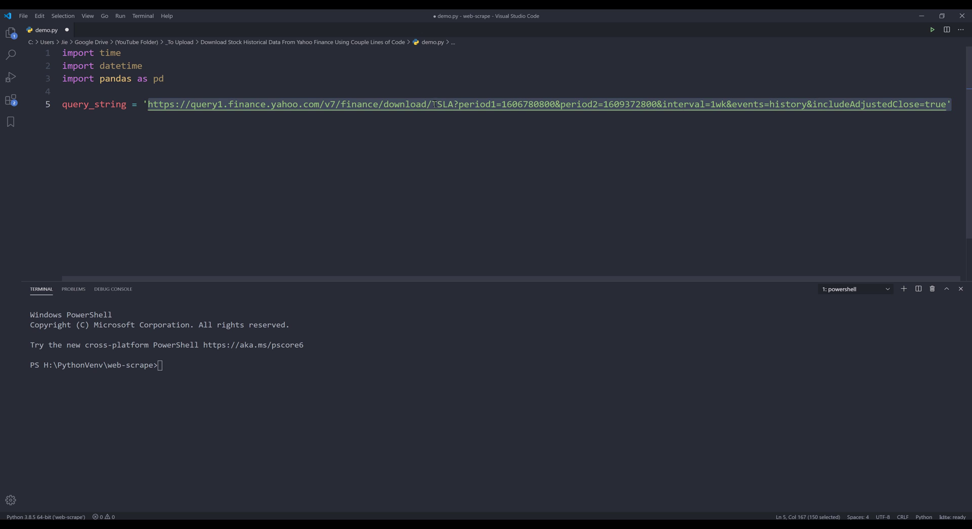
drag(432, 104, 460, 104)
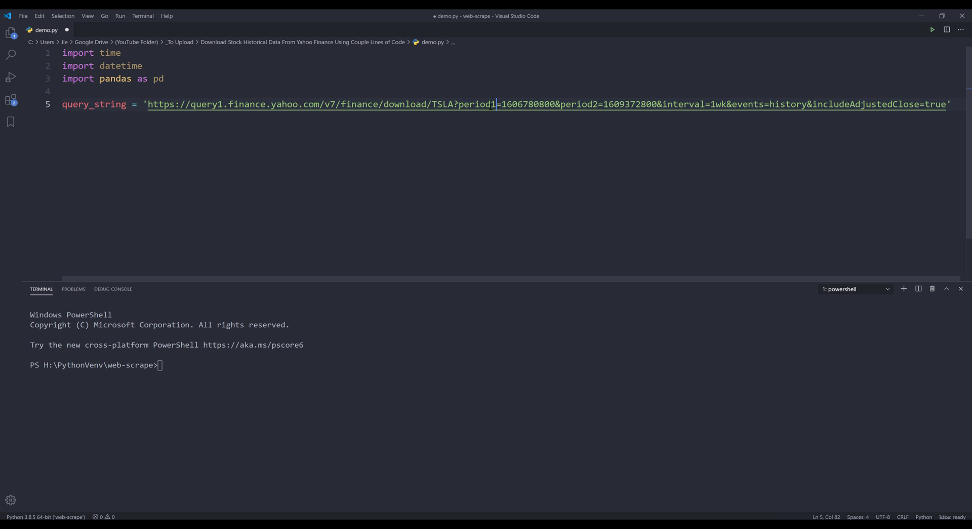
drag(496, 105, 459, 104)
click(578, 104)
click(708, 105)
click(792, 104)
drag(727, 105, 927, 104)
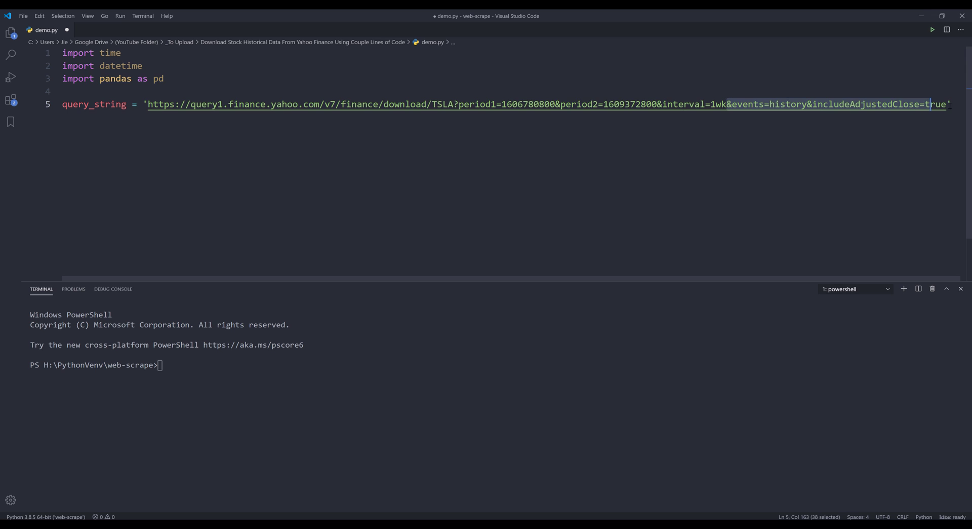
click(131, 92)
key(Return)
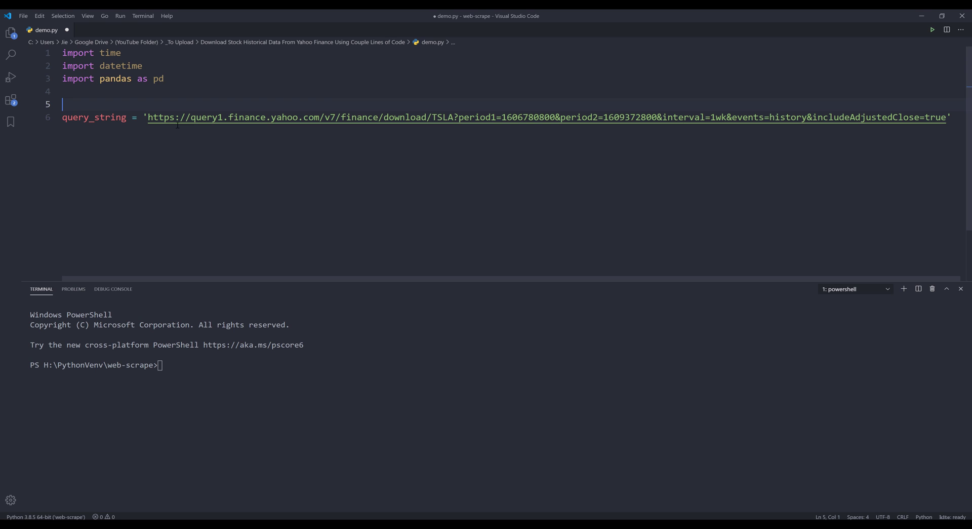
Prefix the URL with f and wrap the period1 and period2 timestamps in braces.
click(143, 117)
text(f)
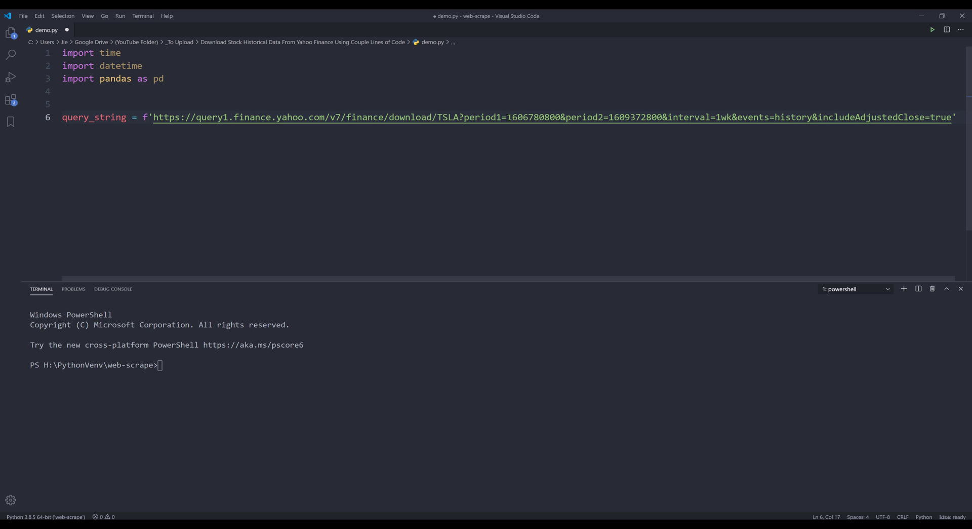
drag(507, 117, 565, 117)
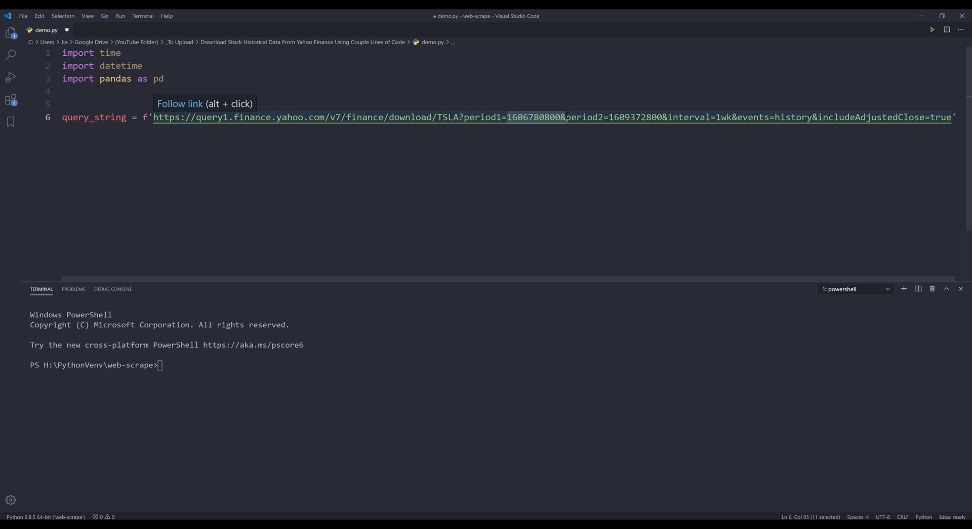
text({)
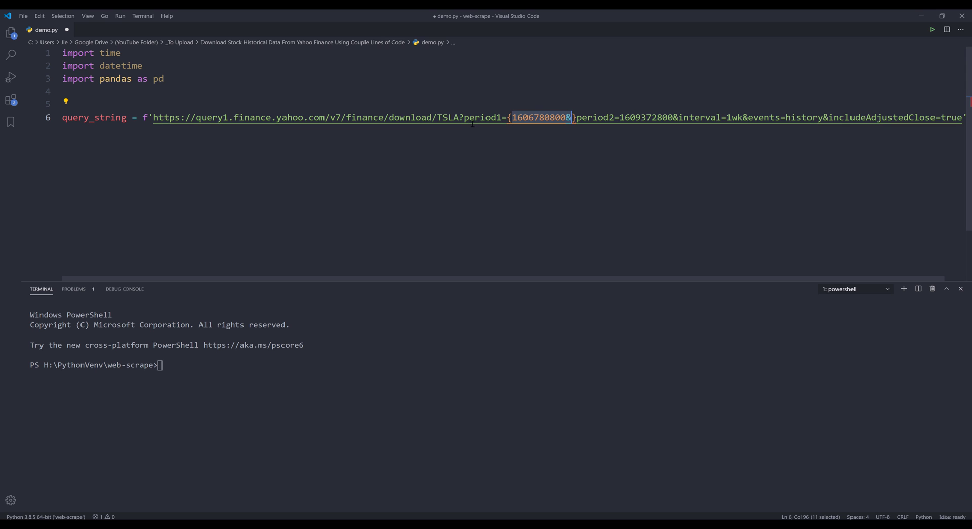
double_click(626, 117)
text({)
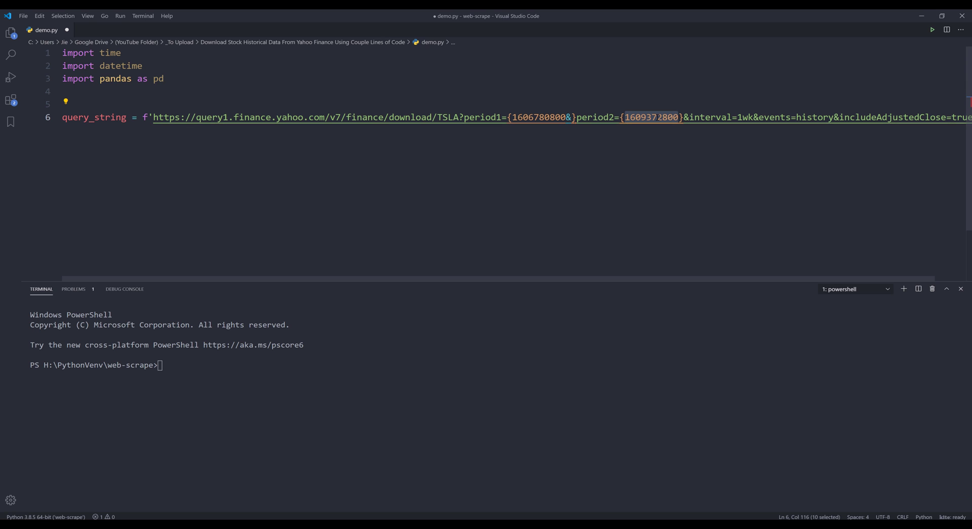
click(575, 118)
key(BackSpace)
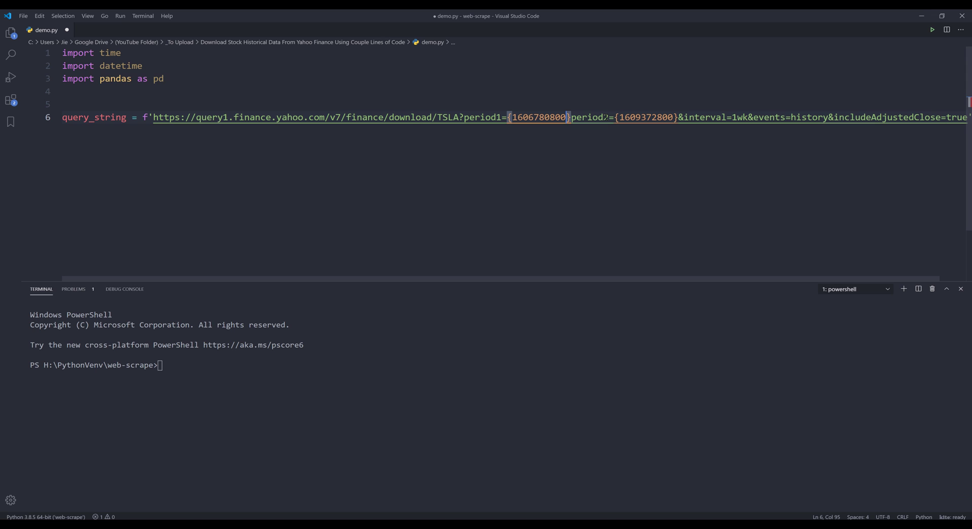
text(&)
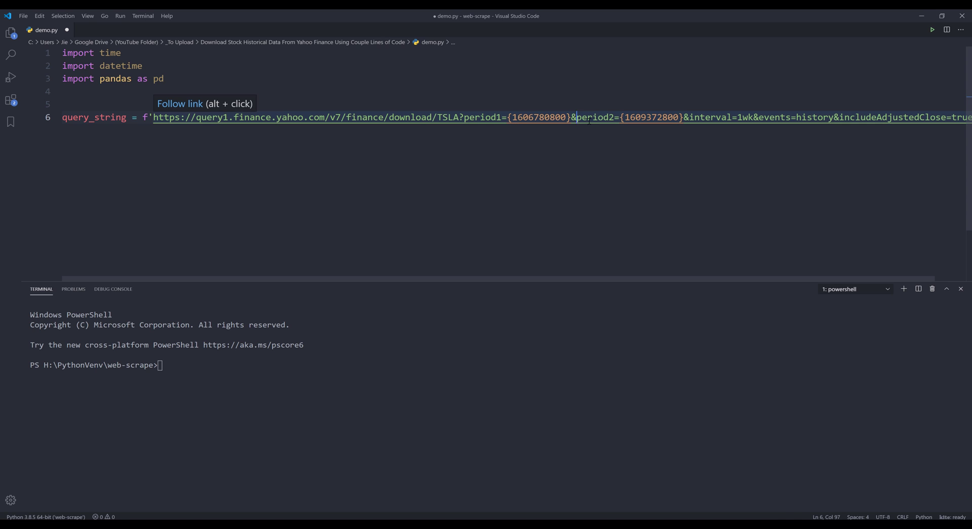
double_click(532, 118)
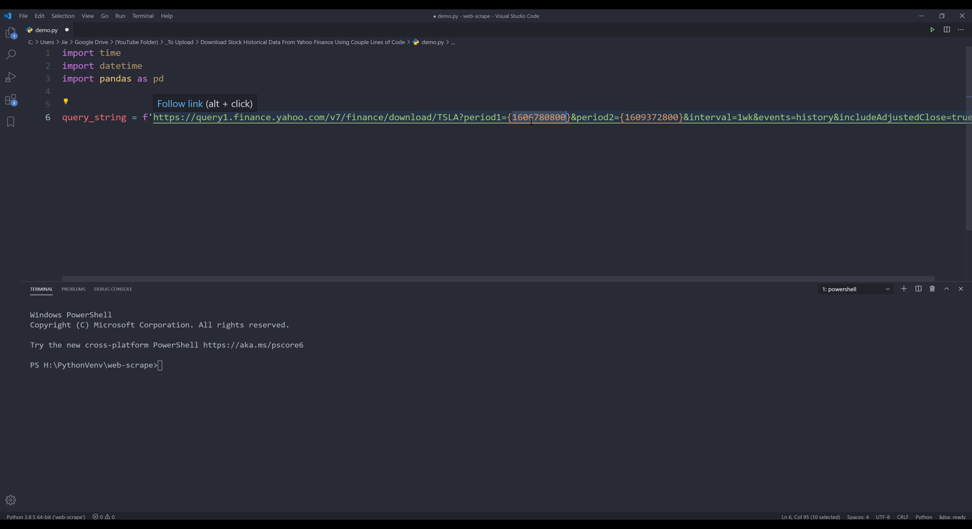
Replace the 1wk interval and TSLA ticker with empty {} placeholders.
click(750, 117)
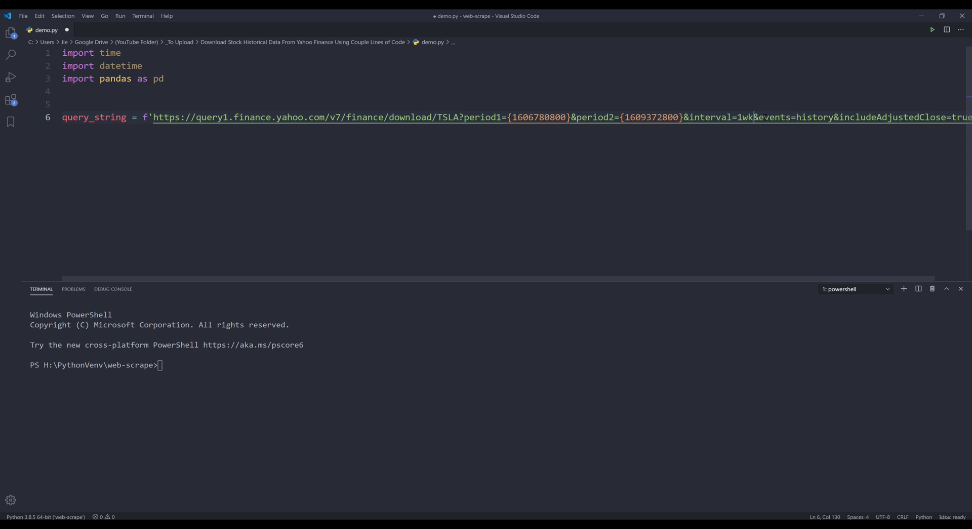
key(BackSpace)
key(BackSpace)
key(BackSpace)
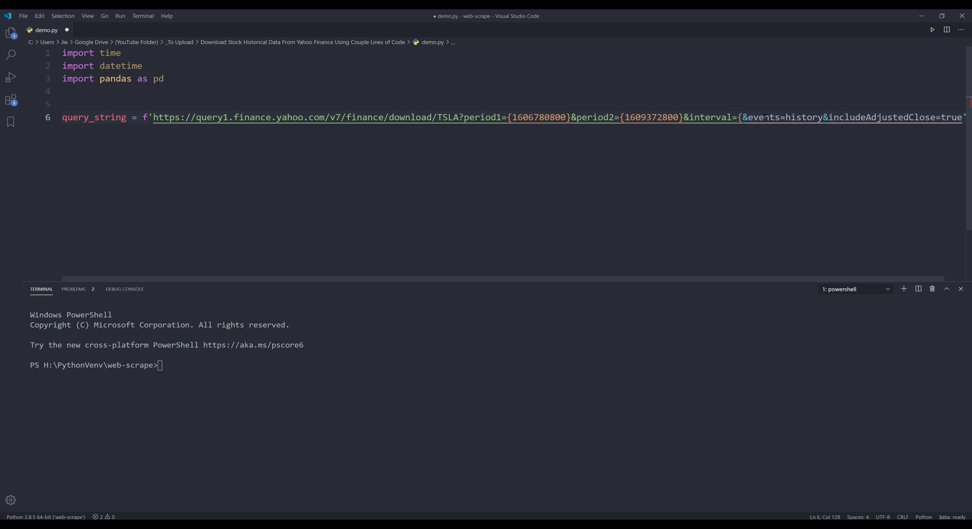
text({})
key(Left)
scroll(763, 117, right, 1)
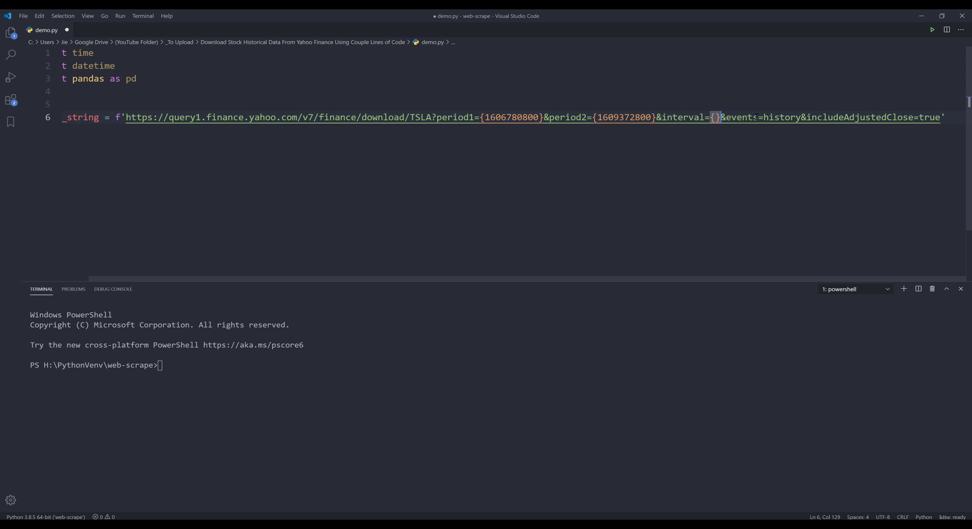
click(430, 116)
key(BackSpace)
key(BackSpace)
key(BackSpace)
text({})
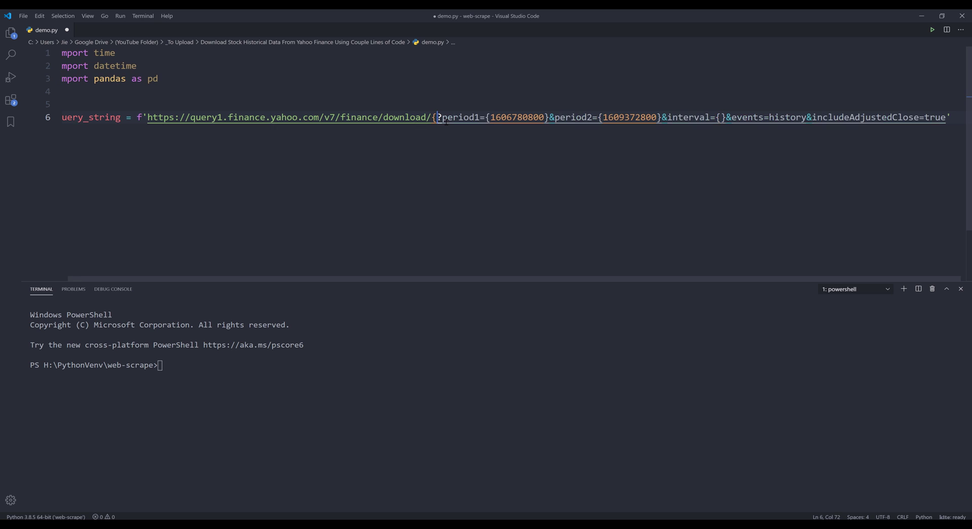
key(Up)
Add ticker = 'TSLA' then empty 'period1 =' and 'period2 =' lines above query_string.
key(Return)
key(Up)
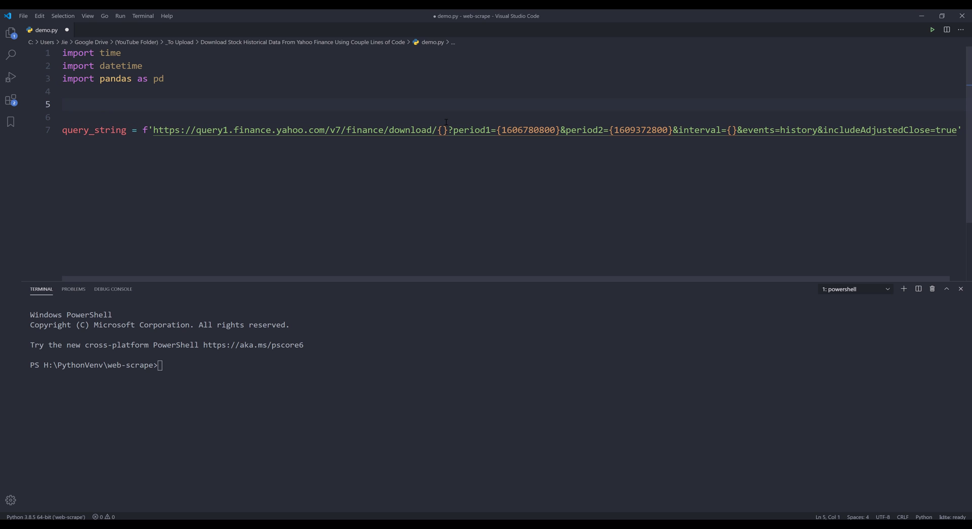
text(ticker = )
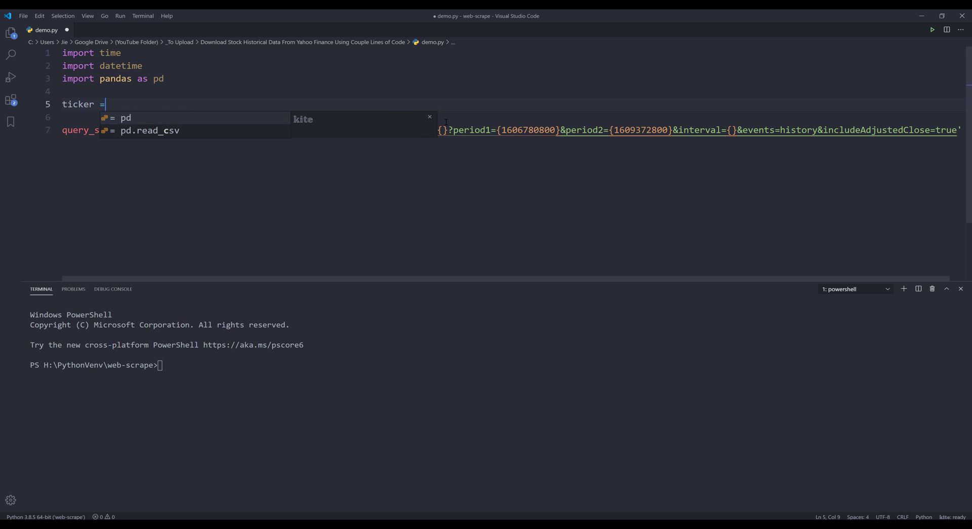
text(')
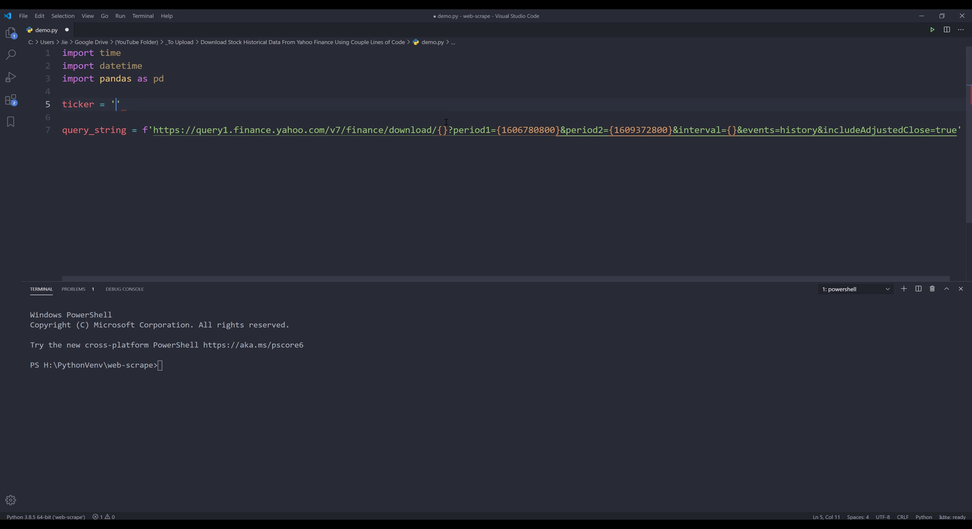
text(TSLA')
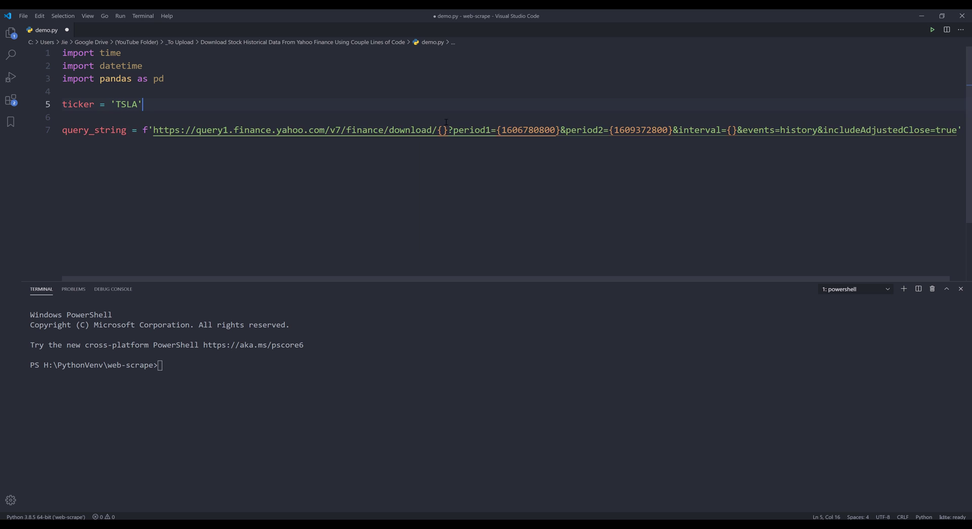
key(Return)
text(period1)
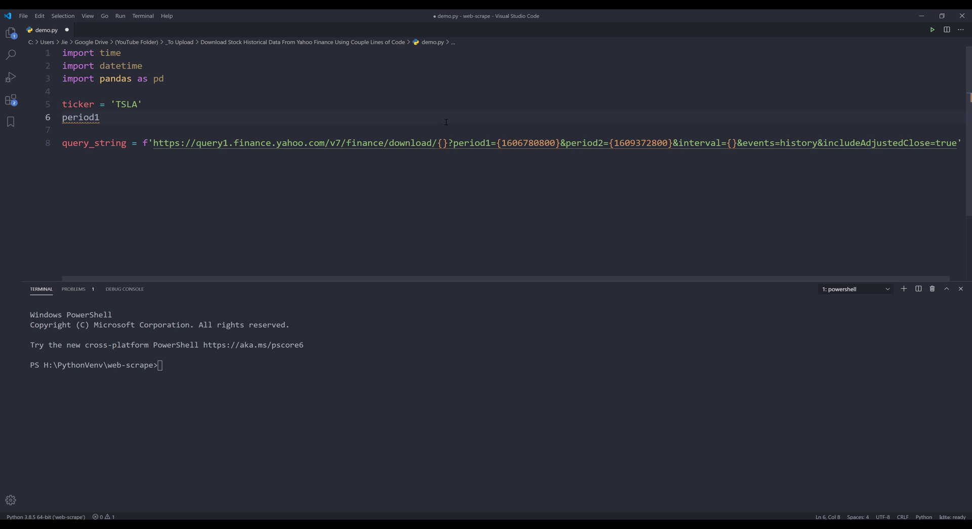
text(=)
key(Return)
text(period)
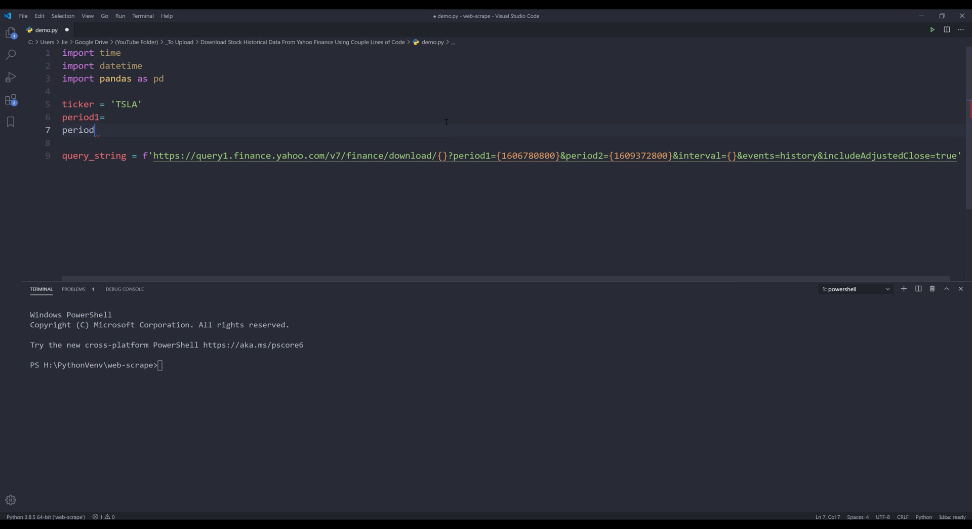
text(2)
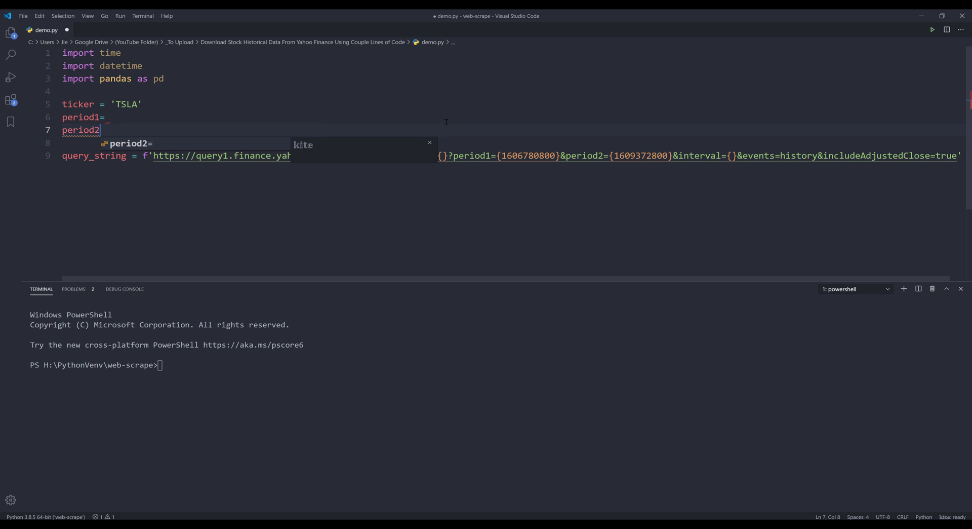
text( =)
key(Escape)
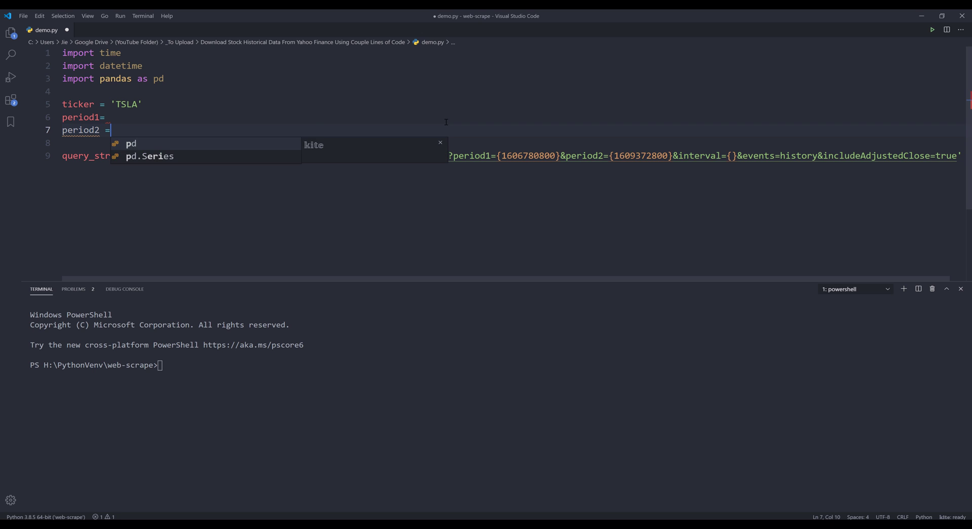
key(Up)
key(BackSpace)
text(=)
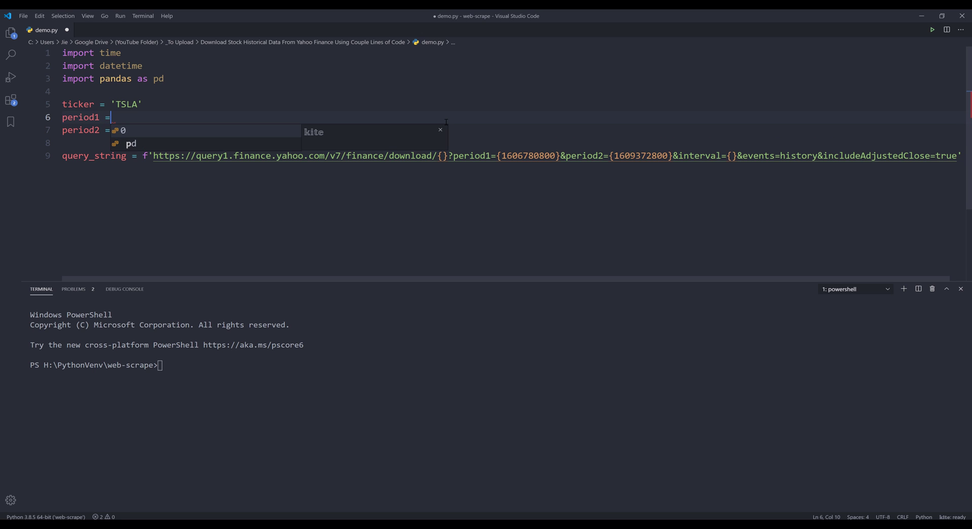
Set period1 to datetime.datetime(2020, 12, 1, 23, 59).timetuple().
key(Escape)
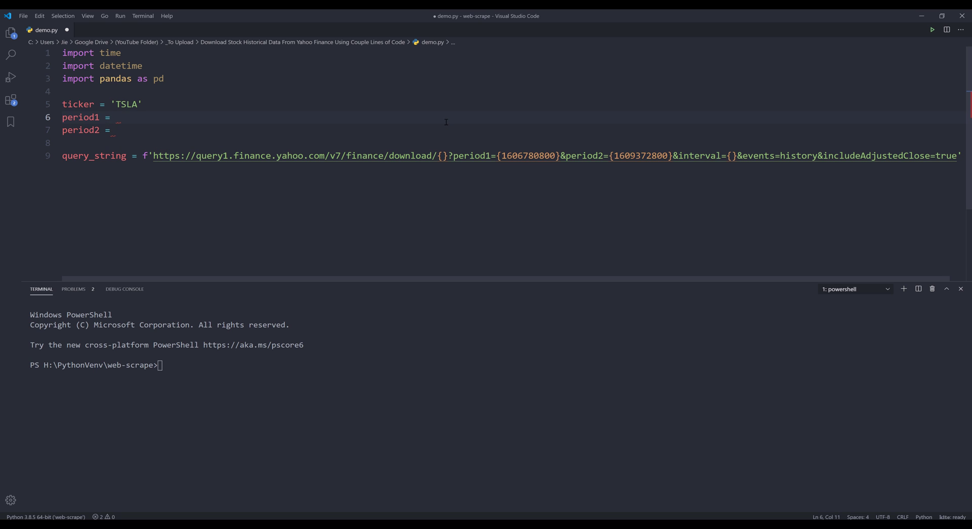
text(datetime)
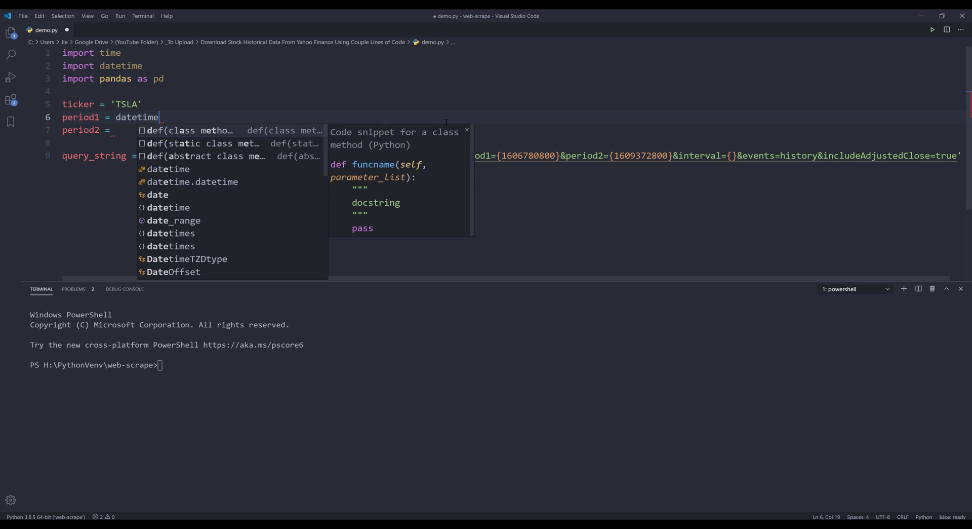
text(.datetime)
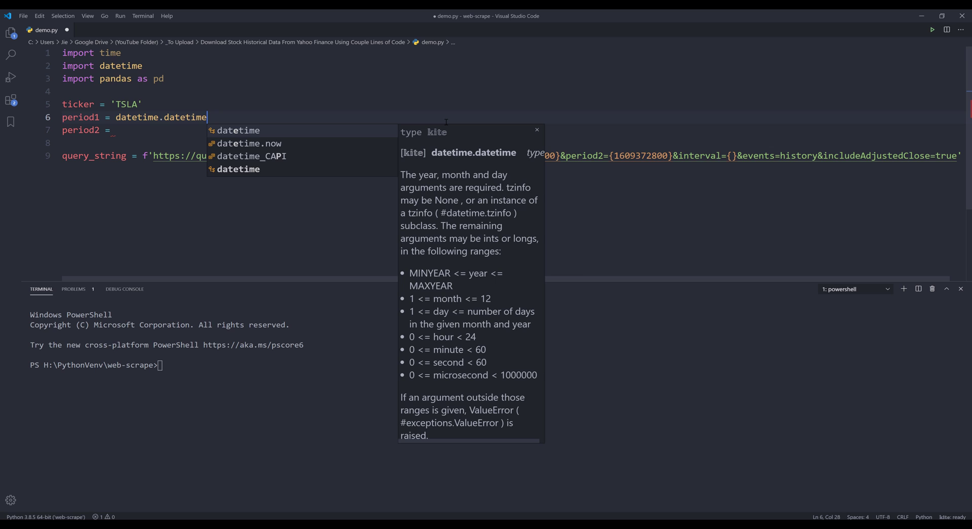
text(()
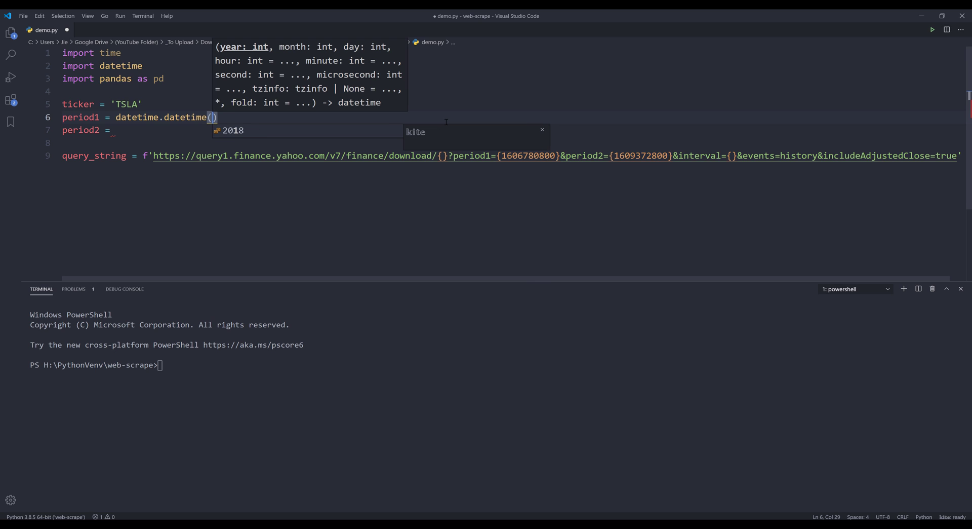
text(2)
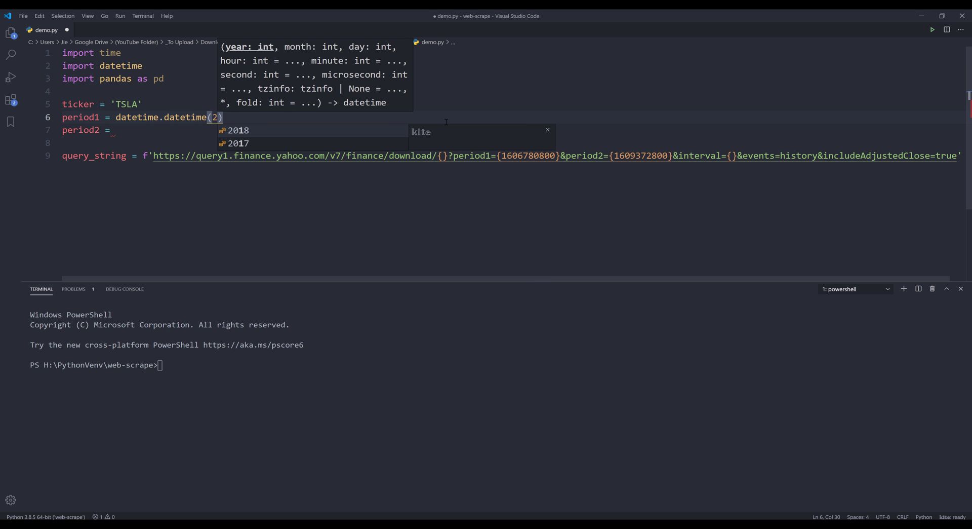
text(020,)
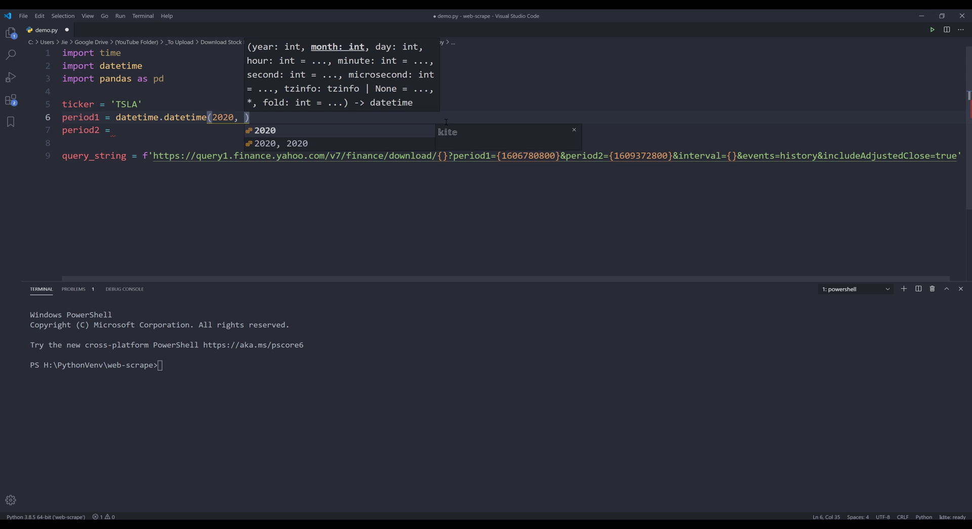
key(Escape)
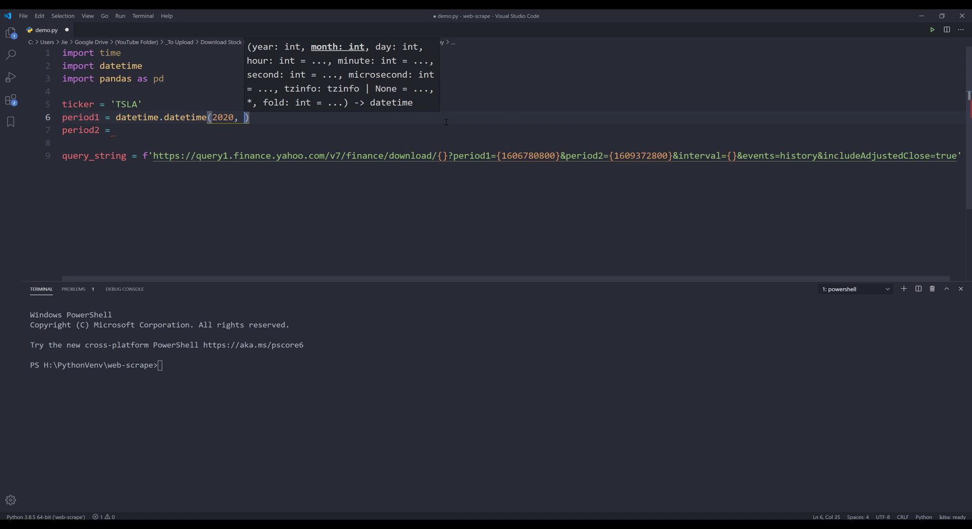
text(12, 1,)
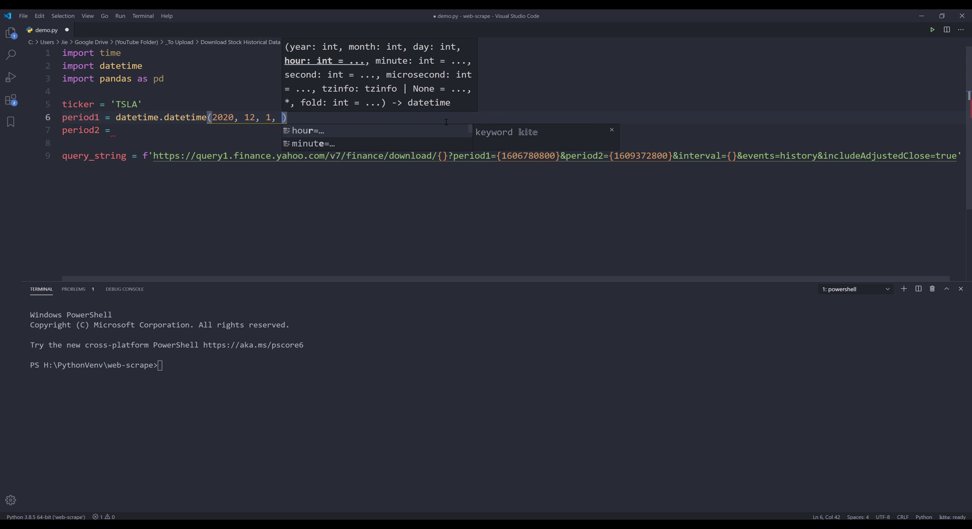
key(BackSpace)
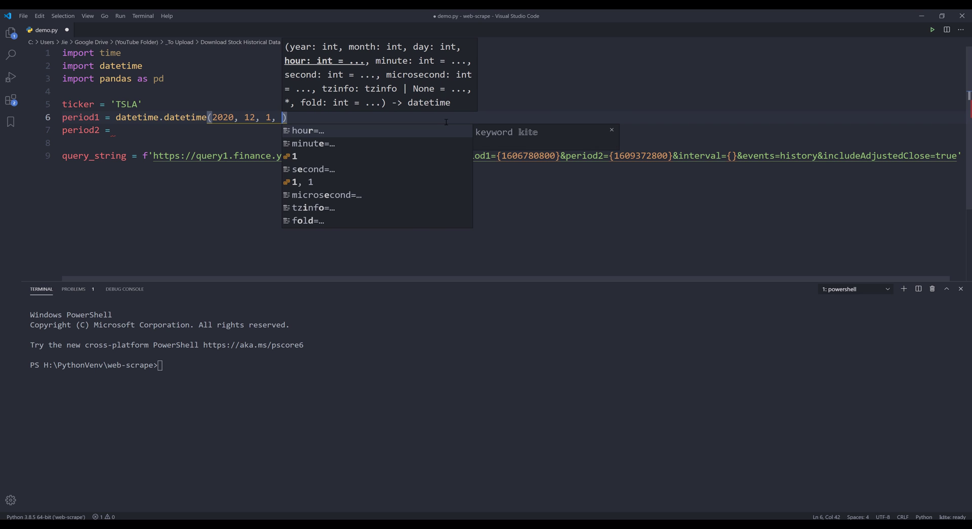
text(23)
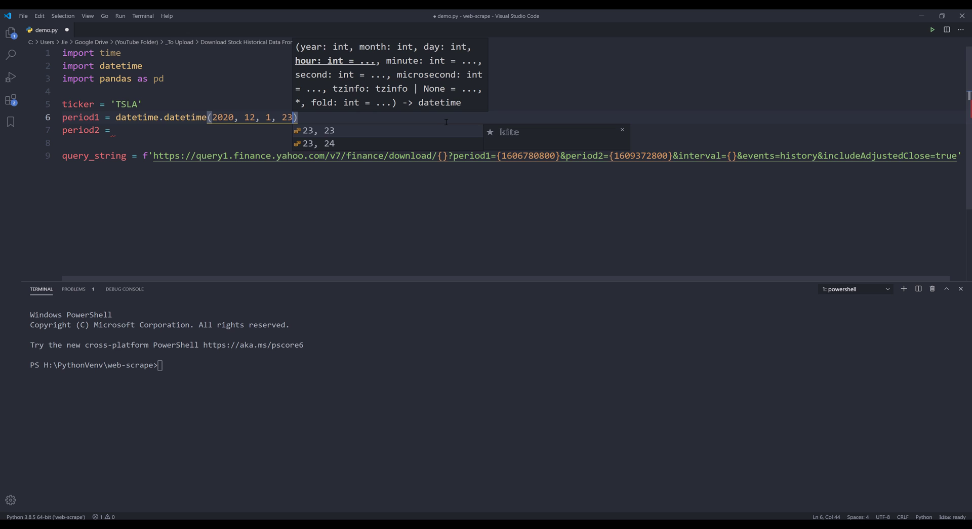
text(, )
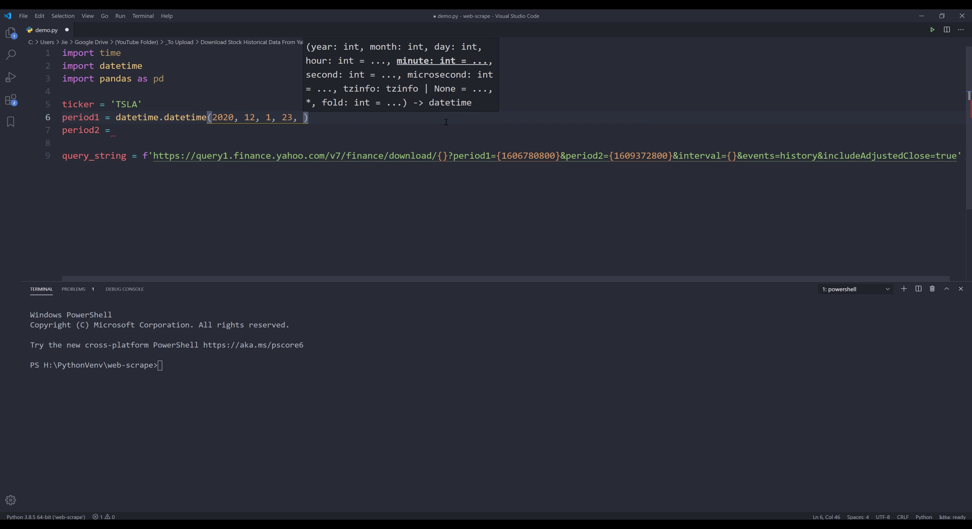
text(59))
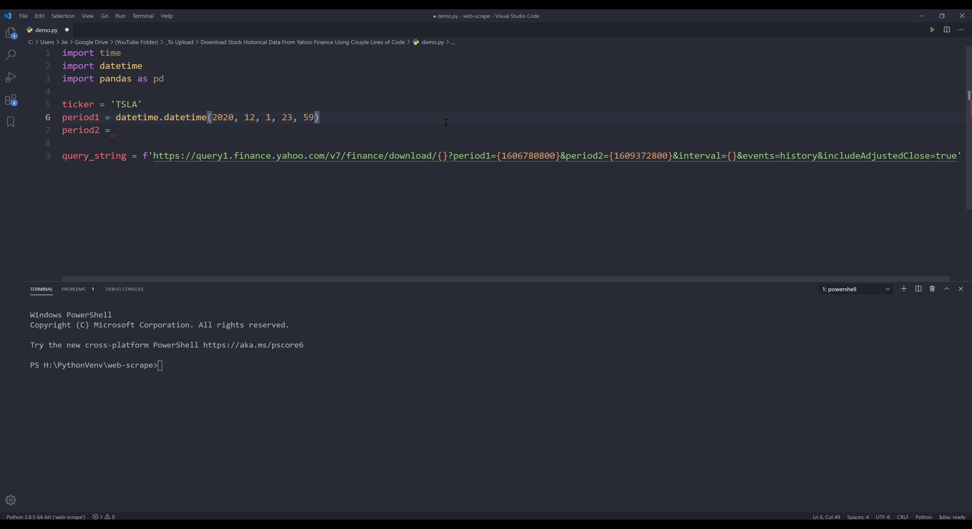
text(.)
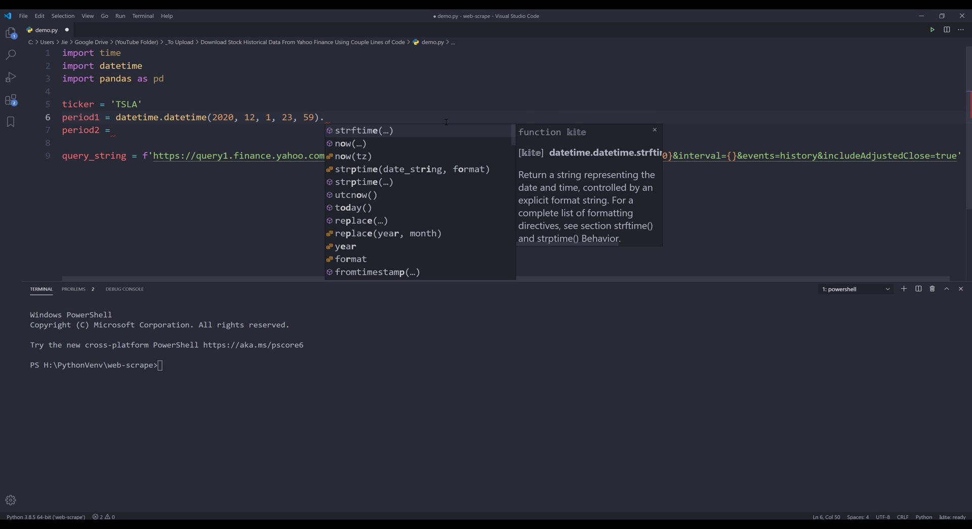
text(timetuple())
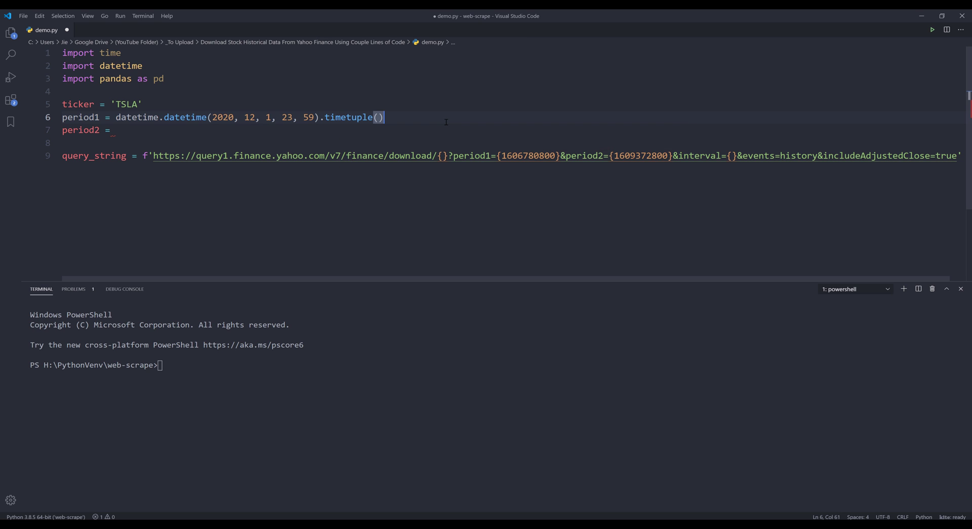
Wrap the period1 expression in time.mktime( ... ) to get an epoch timestamp.
click(116, 117)
text(tim)
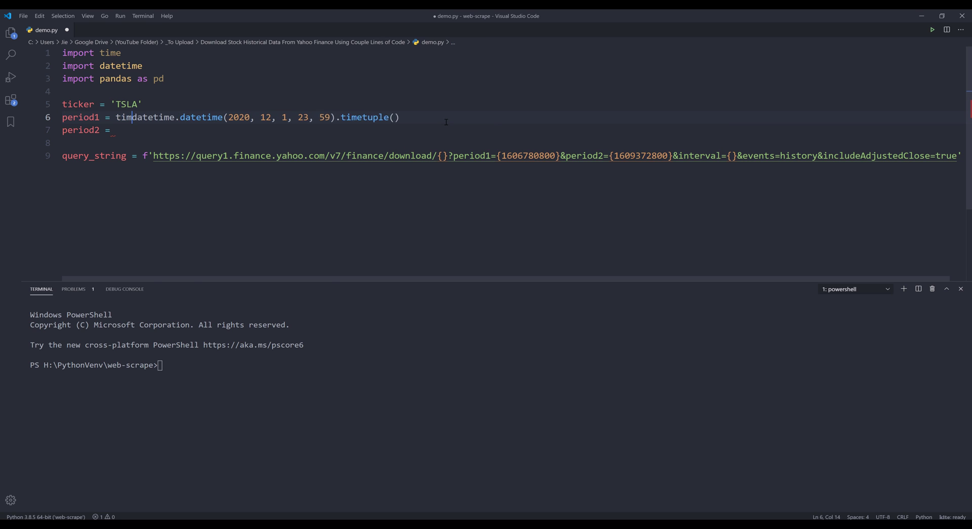
text(e.)
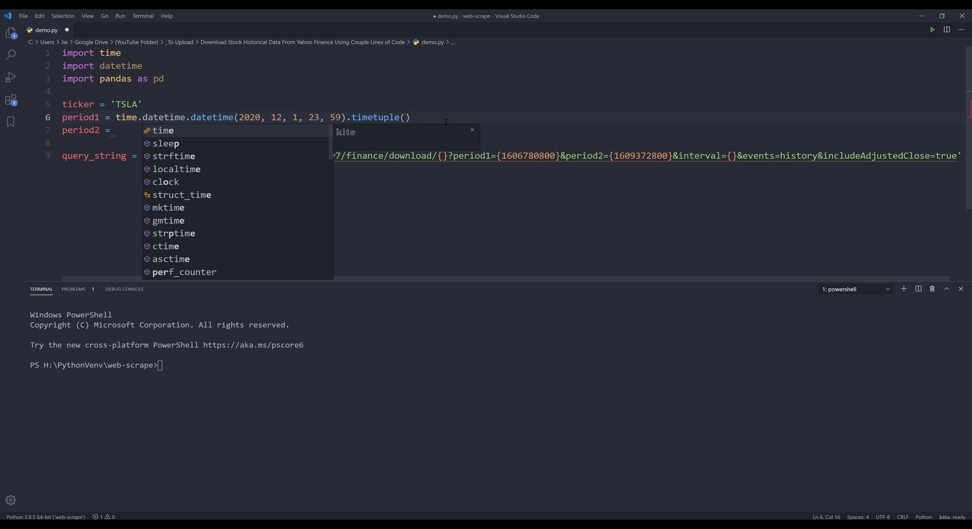
text(mktime()
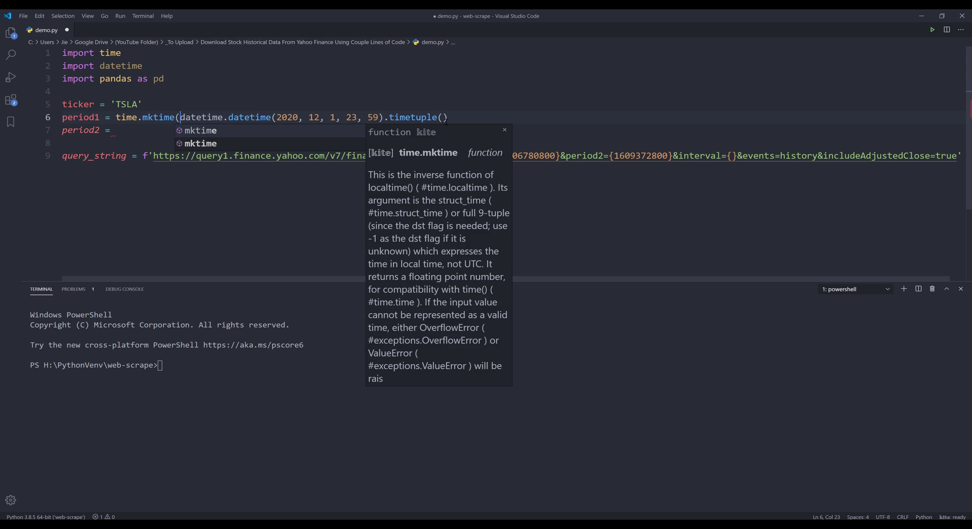
key(End)
text())
double_click(157, 117)
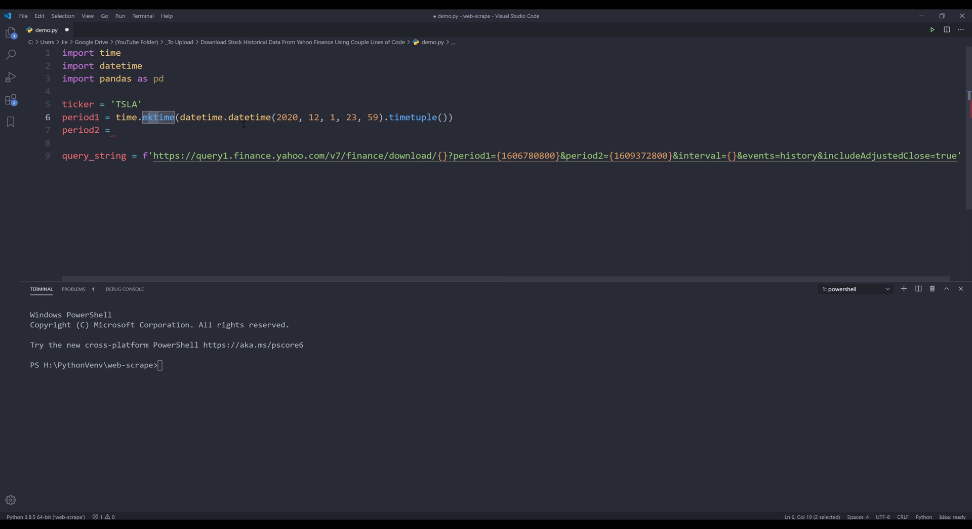
mouse_move(176, 117)
mouse_down()
mouse_move(455, 117)
mouse_move(117, 117)
mouse_move(43, 54)
mouse_up()
click(473, 117)
click(219, 92)
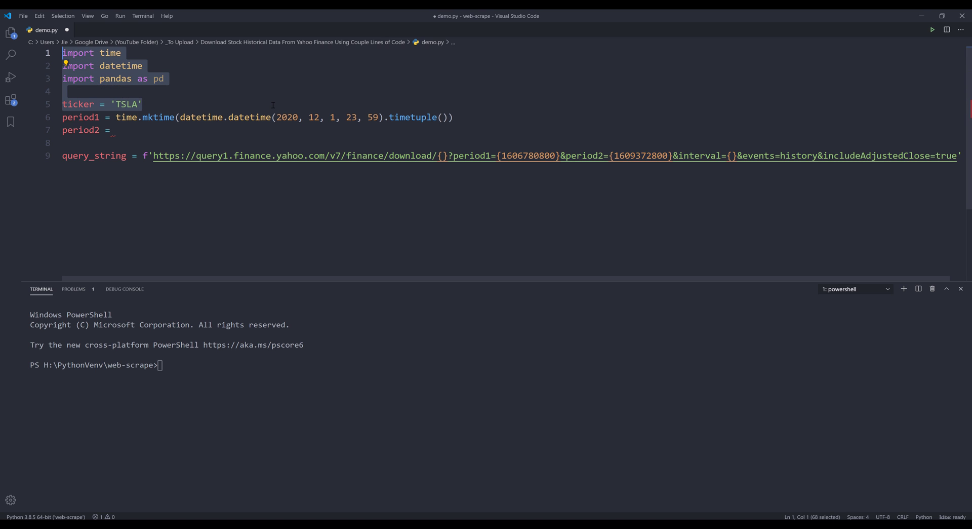
Run the imports and the time.mktime expression in the Python terminal, giving 1606838340.0.
key(shift+Return)
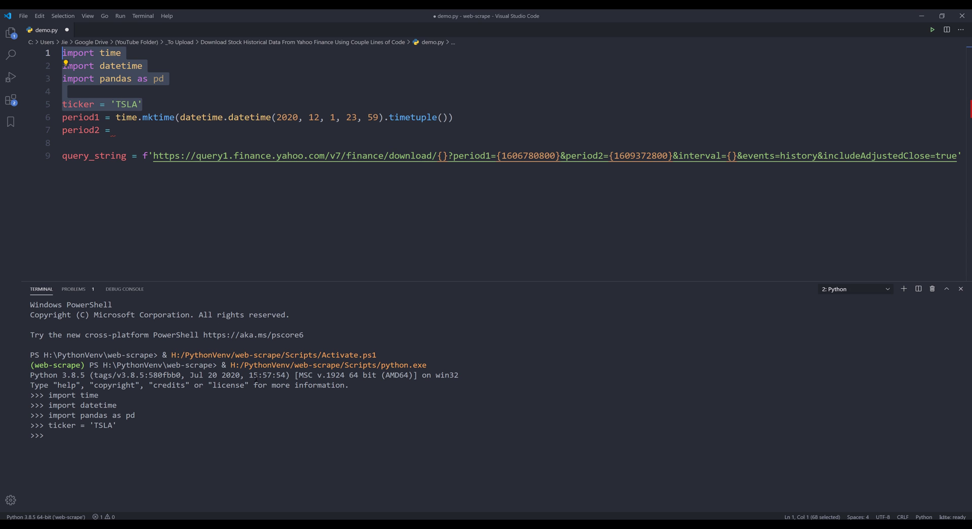
drag(454, 117, 117, 118)
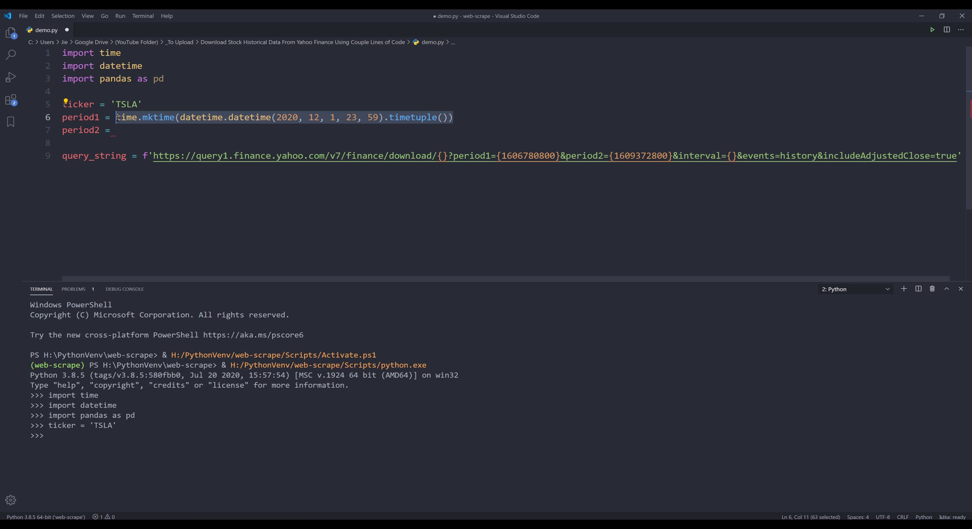
key(shift+Return)
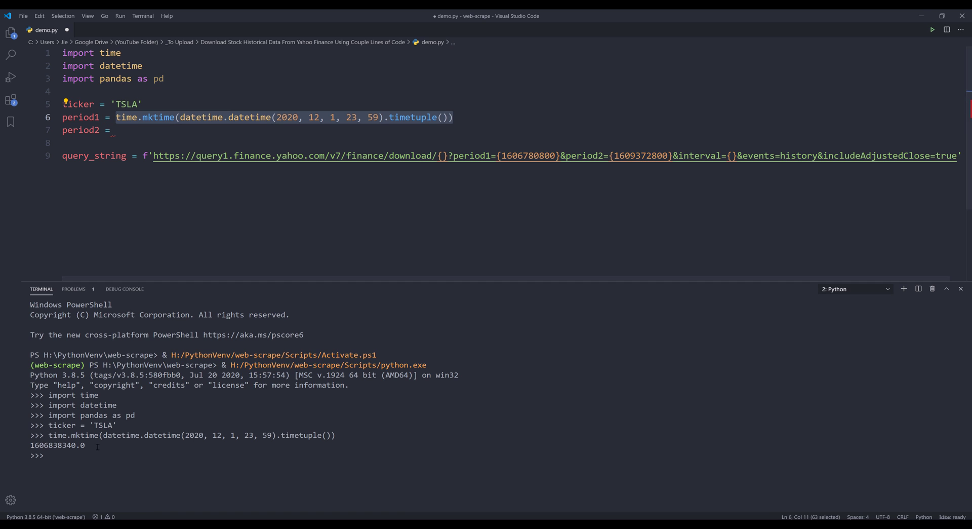
drag(96, 445, 24, 447)
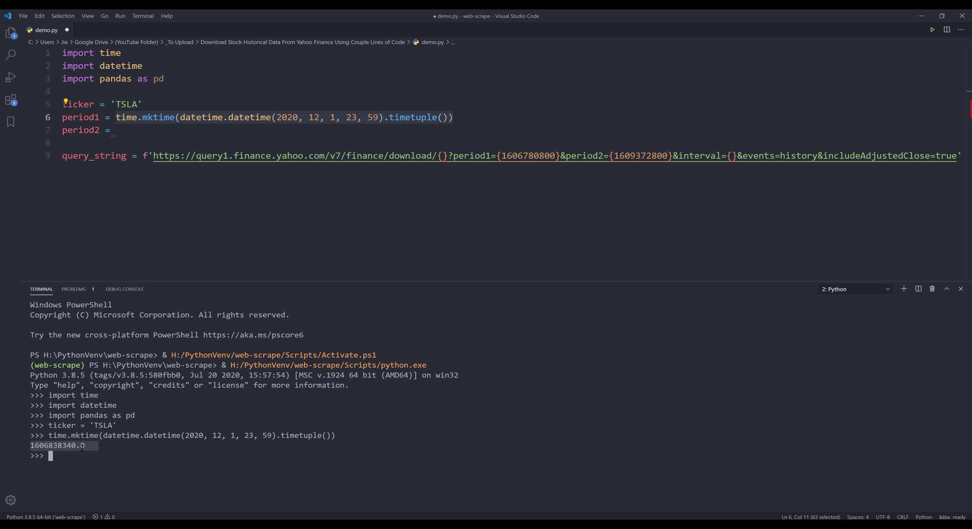
click(100, 448)
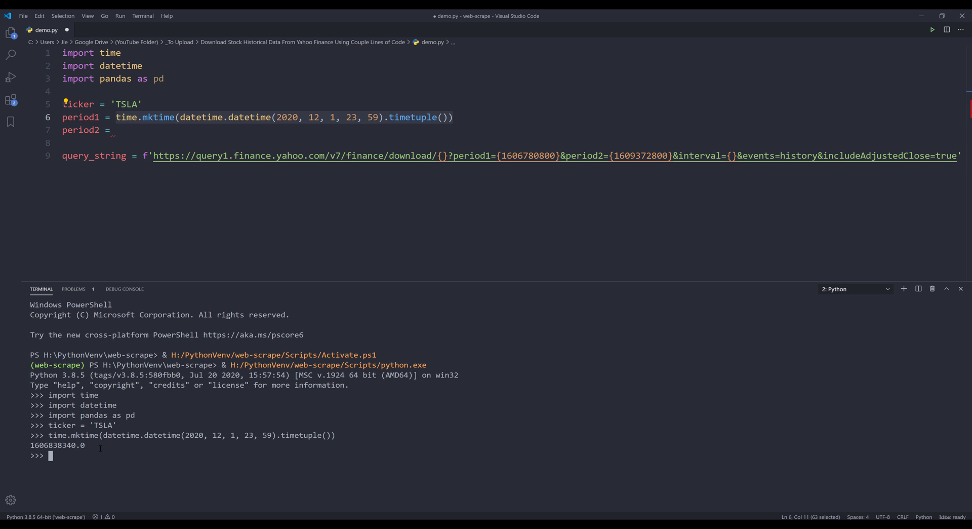
Wrap period1 in int(), copy it to period2 and change the day from 1 to 31.
click(115, 117)
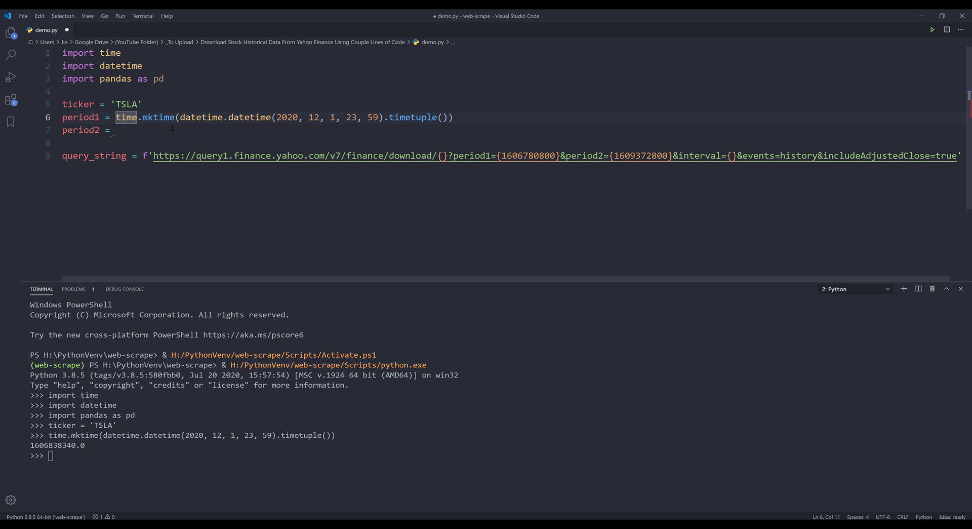
text(int()
key(End)
text())
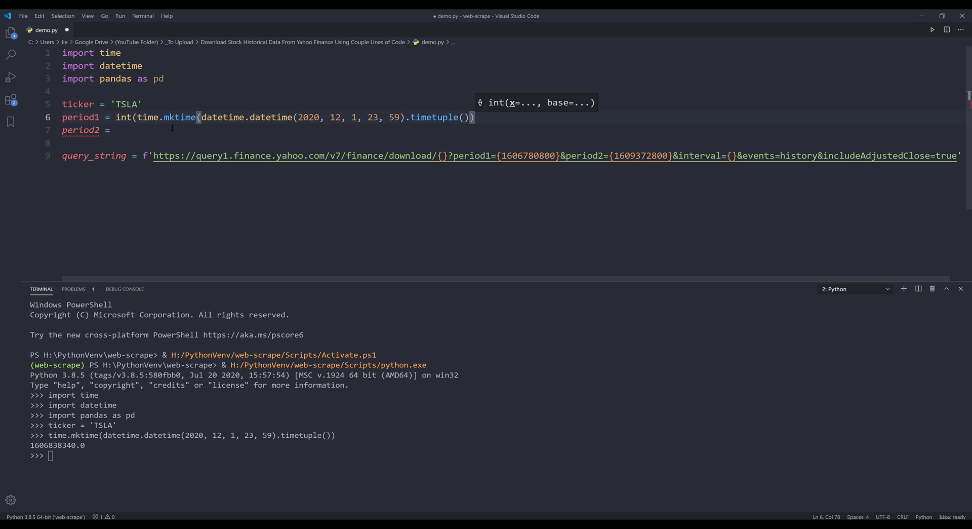
text())
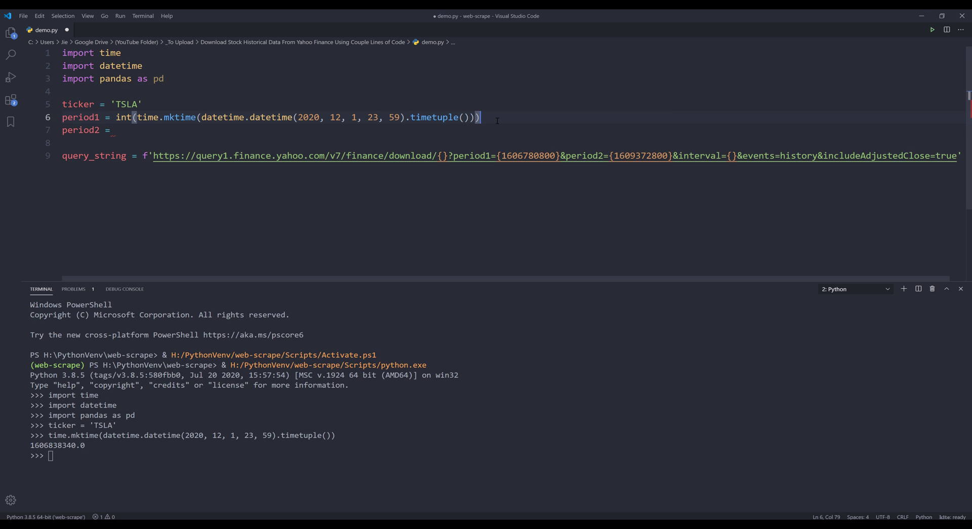
drag(482, 117, 118, 119)
key(ctrl+c)
click(114, 130)
key(ctrl+v)
click(352, 130)
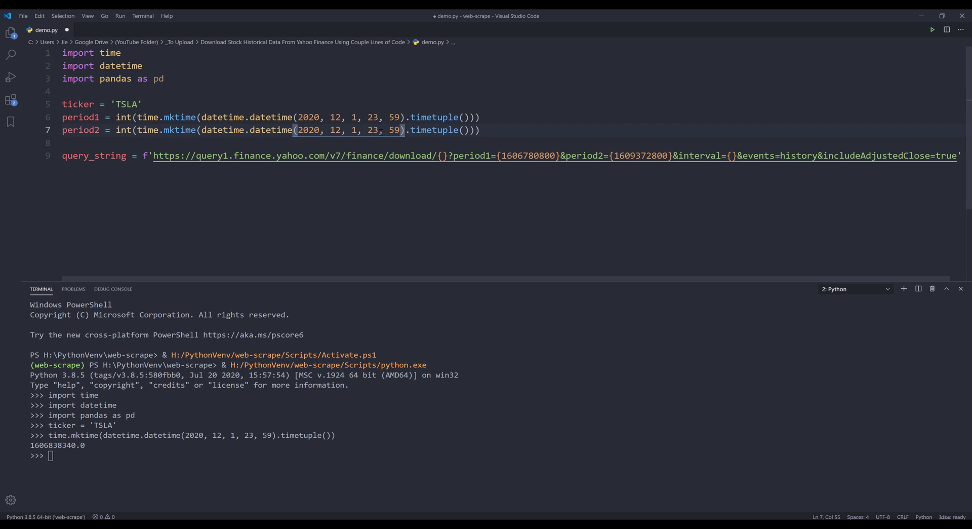
key(Delete)
text(31)
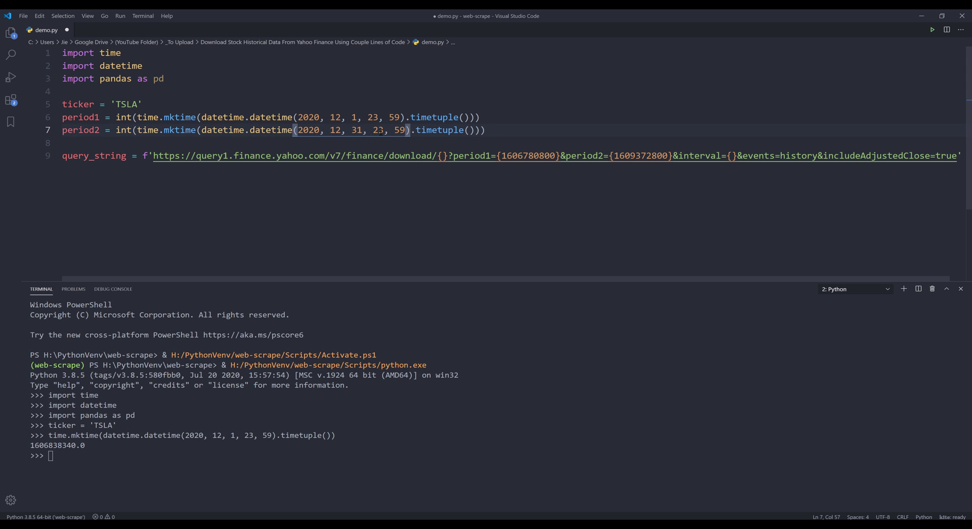
Add interval = '1wk' with a comment noting 1d and 1m as alternatives.
key(End)
key(Return)
text(in)
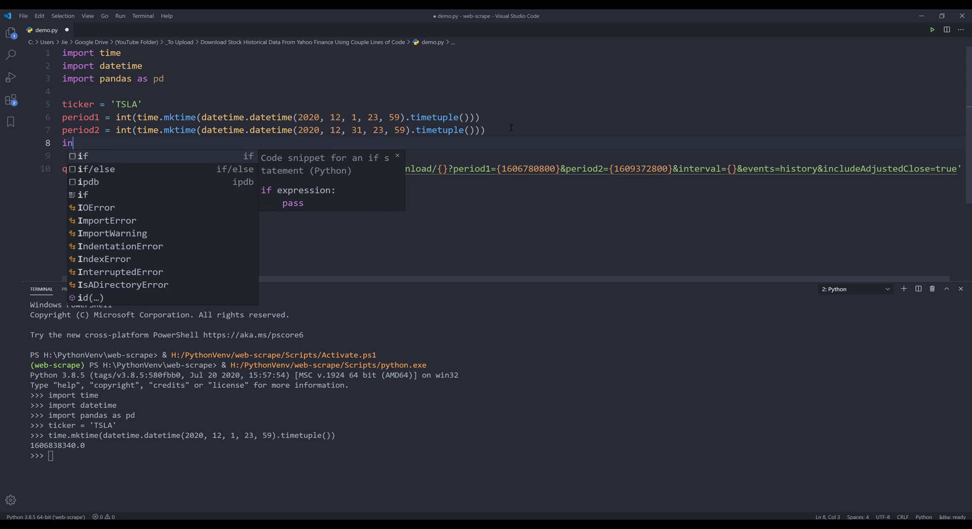
key(BackSpace)
key(BackSpace)
text(interval = )
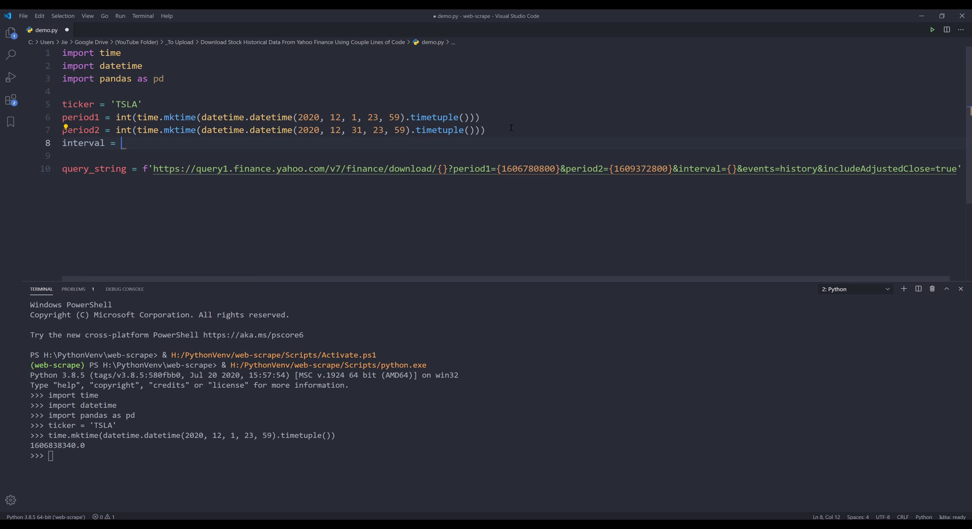
text(d)
key(BackSpace)
text('1we)
key(BackSpace)
text(k)
text(' # )
text(1d, )
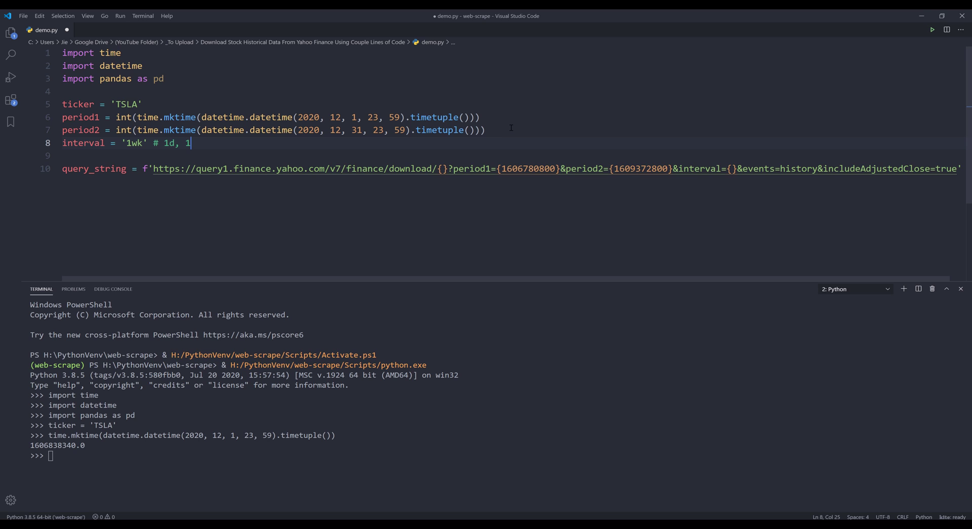
text(1m)
key(Down)
key(Down)
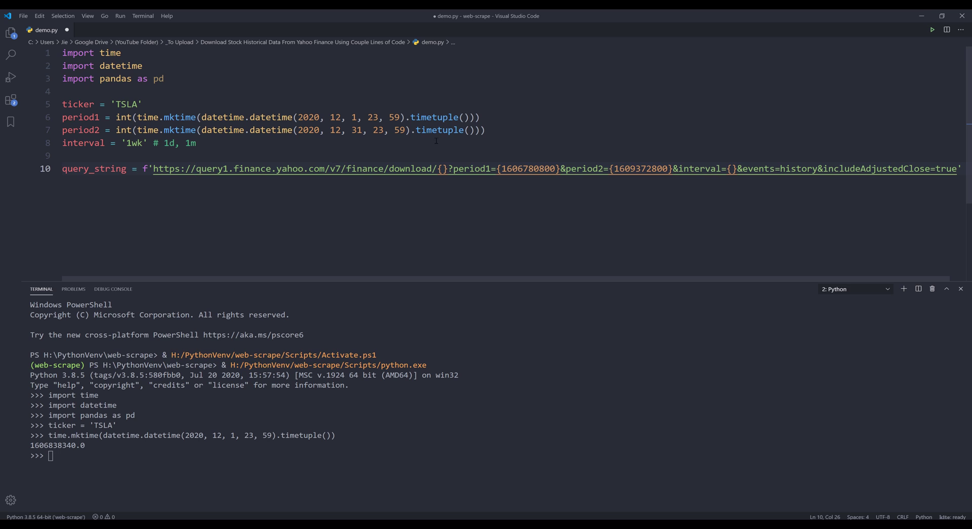
Replace the URL's hardcoded values with {ticker}, {period1}, {period2} and {interval} placeholders.
click(443, 169)
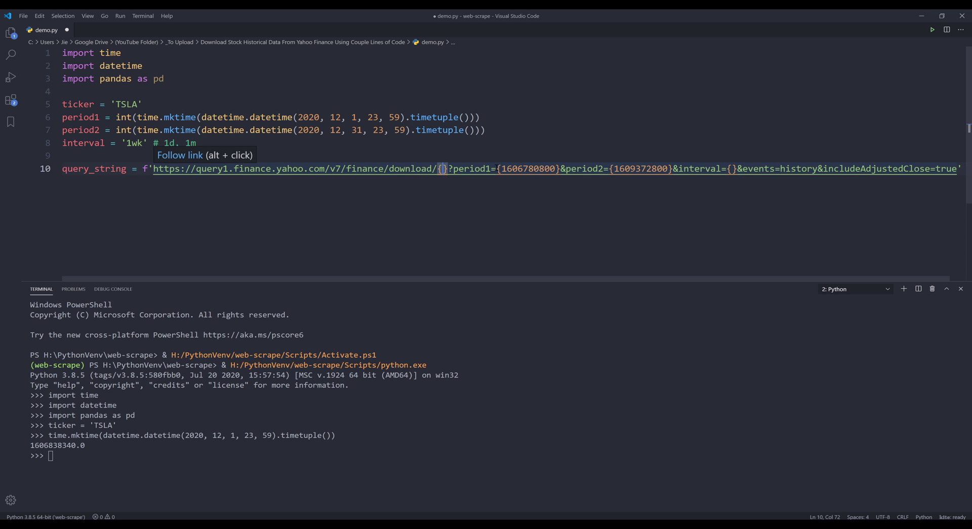
text(ticker)
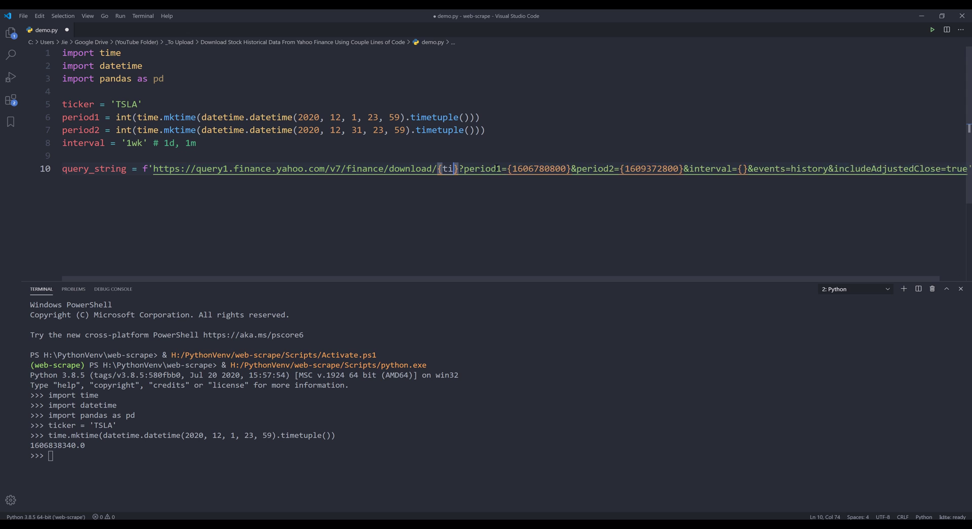
key(Escape)
key(Right)
key(Right)
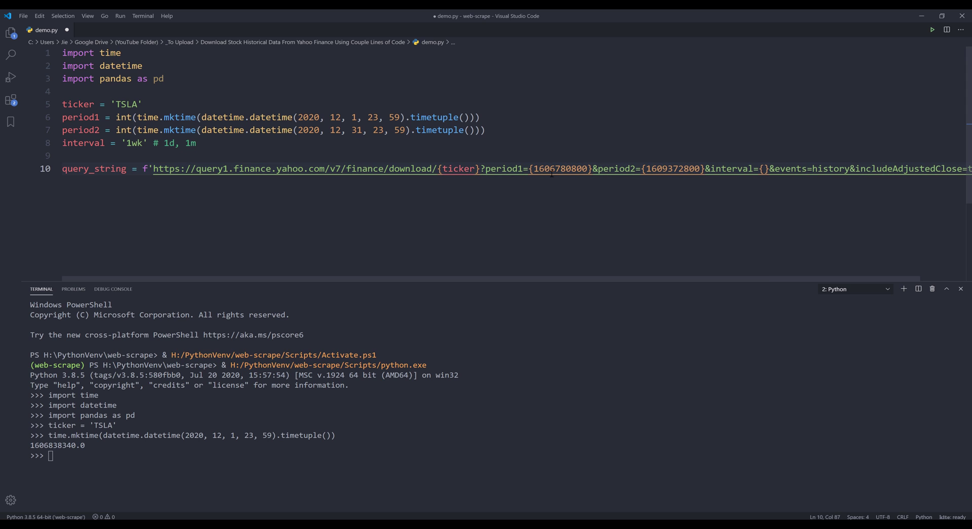
double_click(552, 169)
text(per)
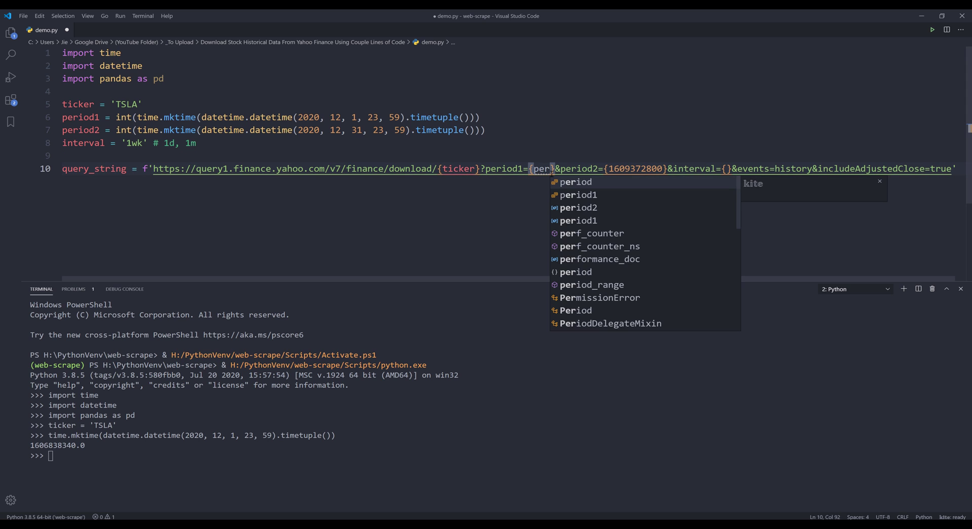
key(Down)
key(Return)
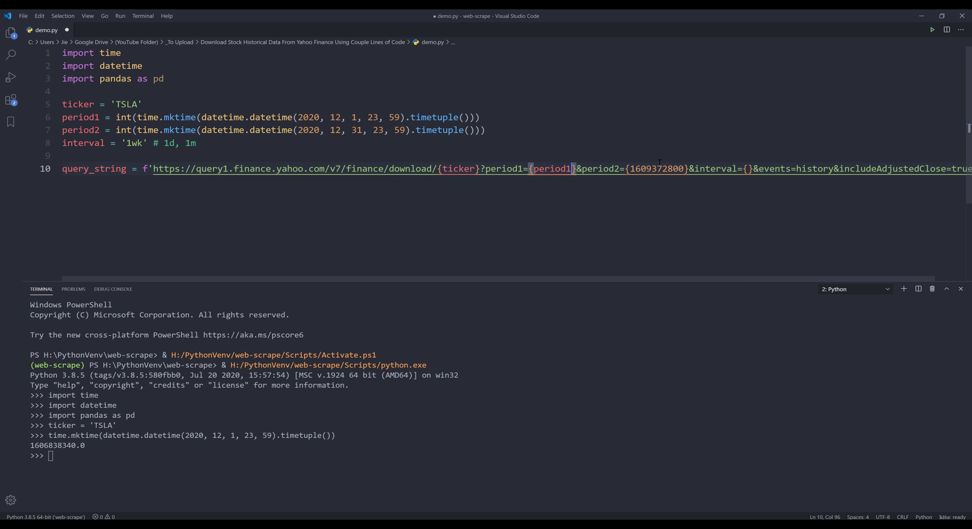
double_click(658, 169)
text(perio)
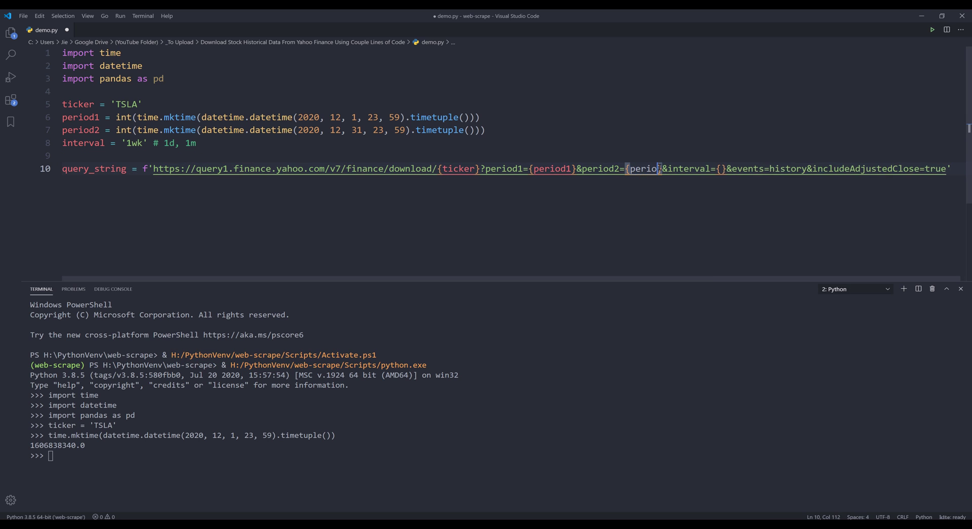
text(d2)
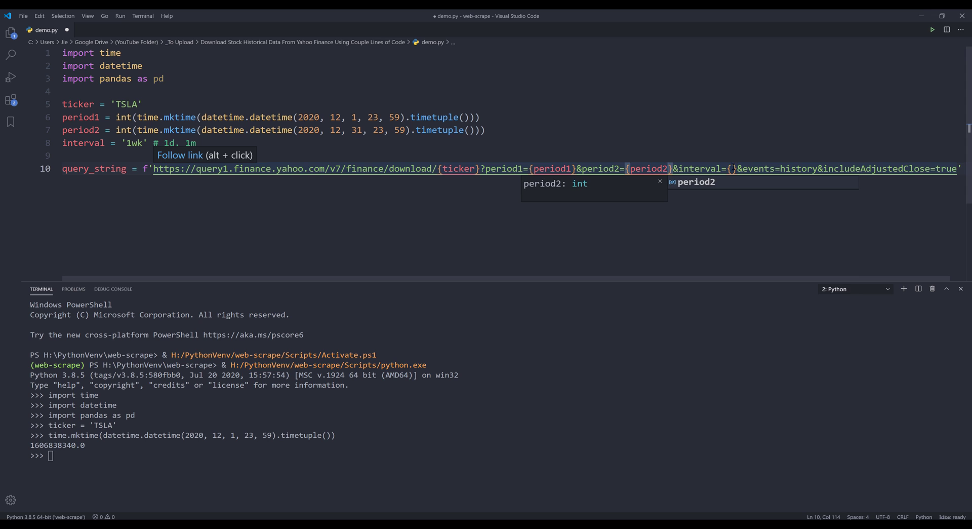
click(732, 169)
text(interval)
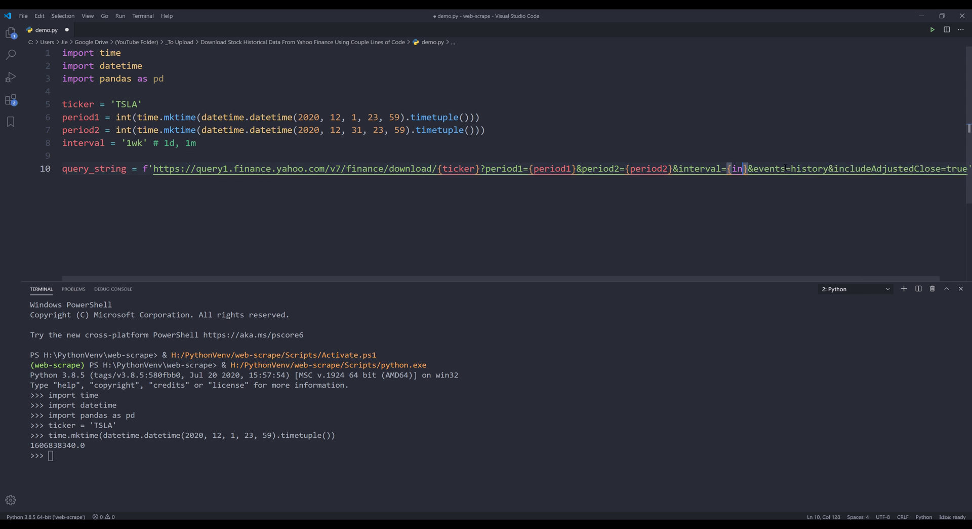
key(Escape)
text(terval)
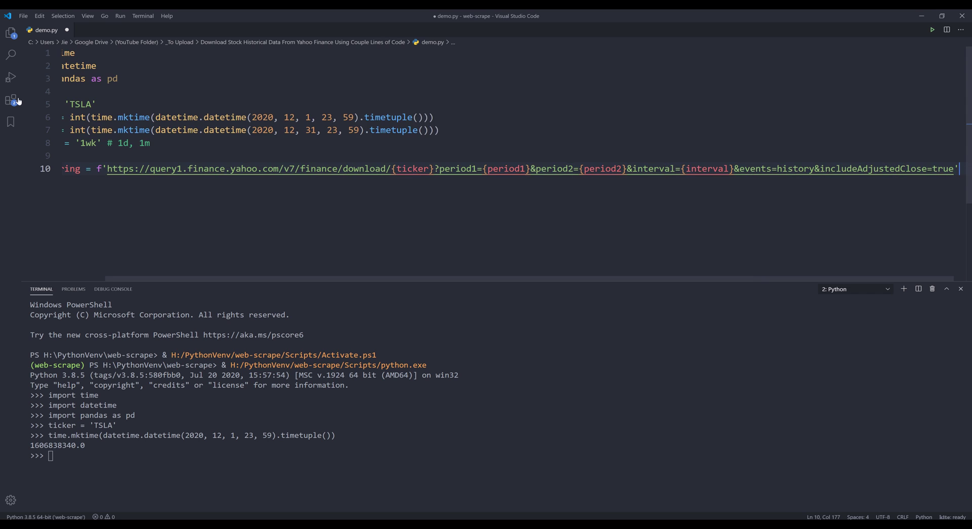
Run lines 5–10 of demo.py in the Python terminal.
shift+click(62, 104)
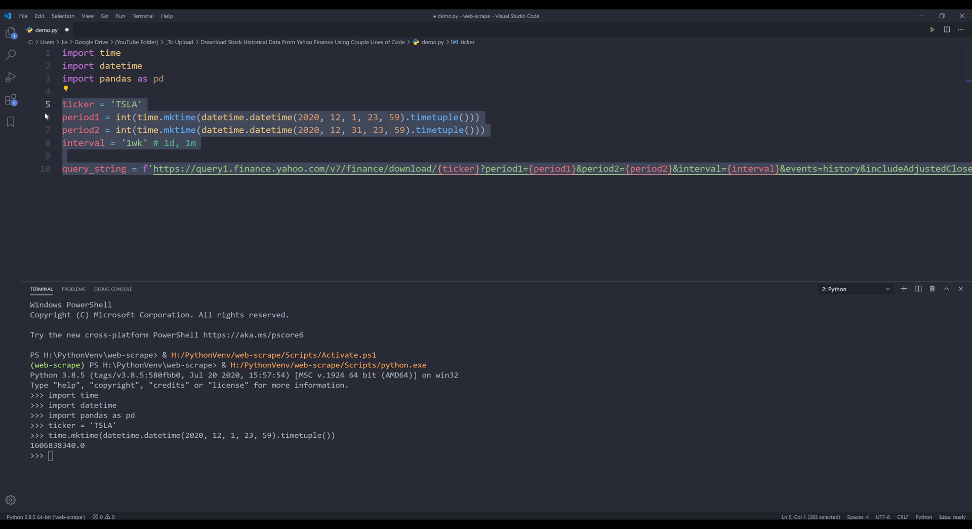
key(shift+Return)
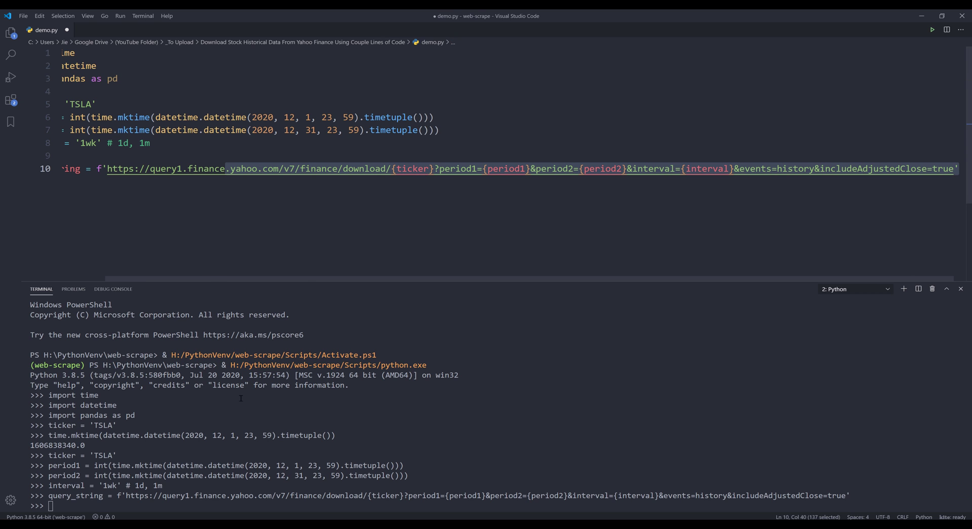
Evaluate query_string to print the TSLA weekly URL and follow the link in the browser.
click(210, 508)
text(q)
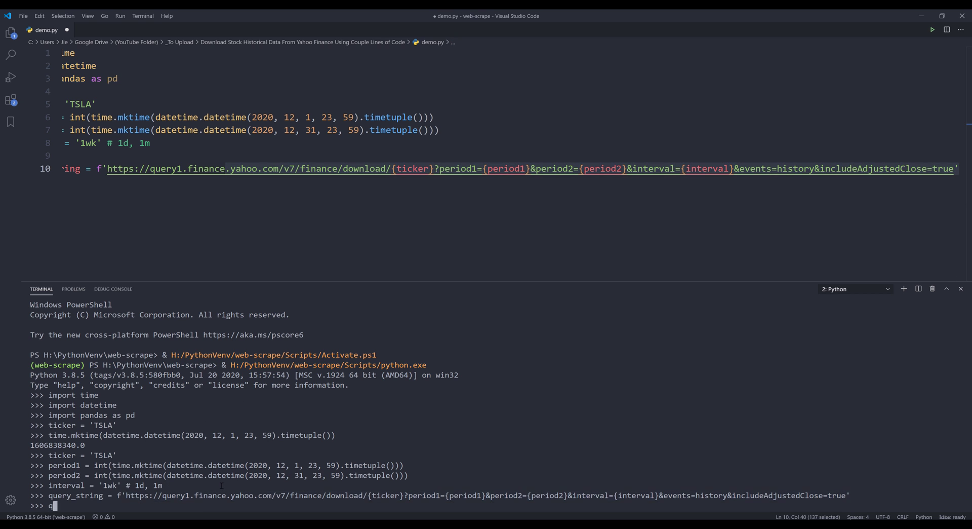
text(uery_string)
key(Return)
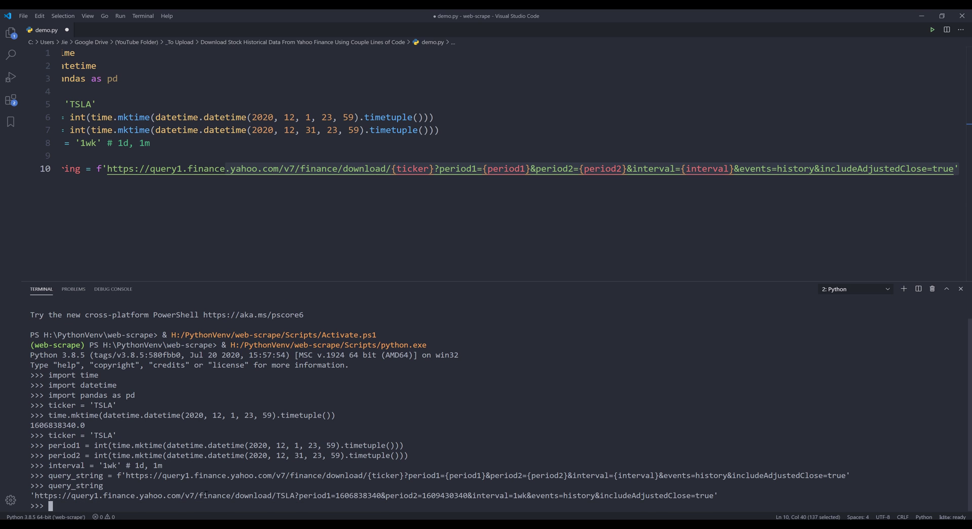
ctrl+click(209, 495)
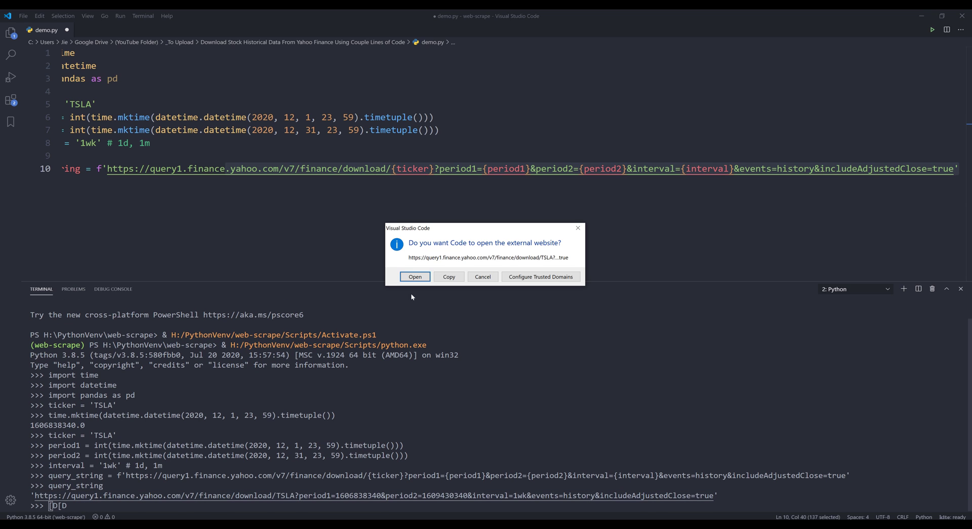
click(415, 277)
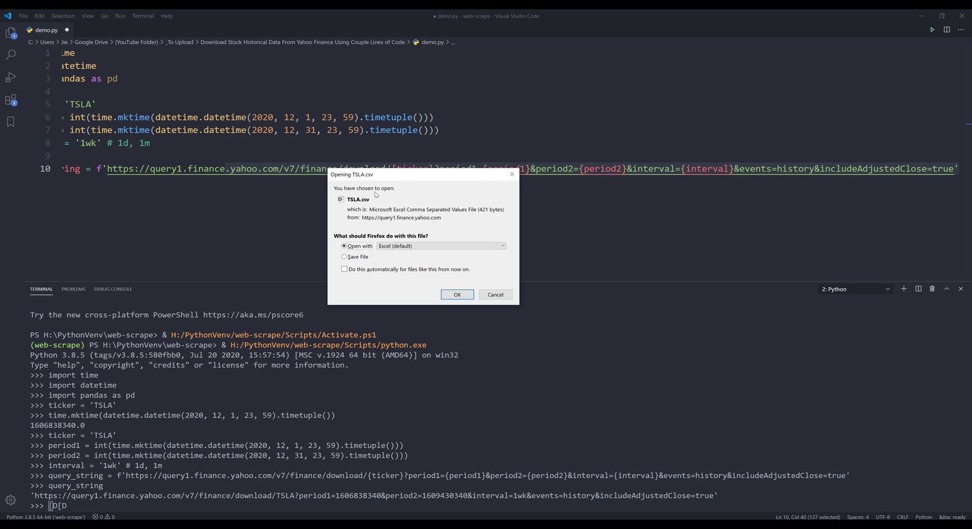
Decline the TSLA.csv download and write df = pd.read_csv(query_string) below the URL line.
click(498, 296)
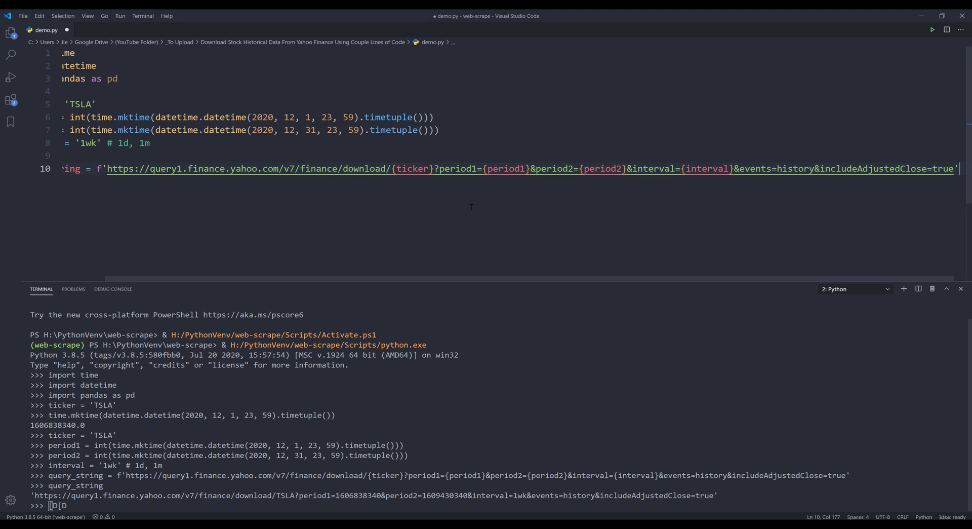
scroll(471, 207, left, 3)
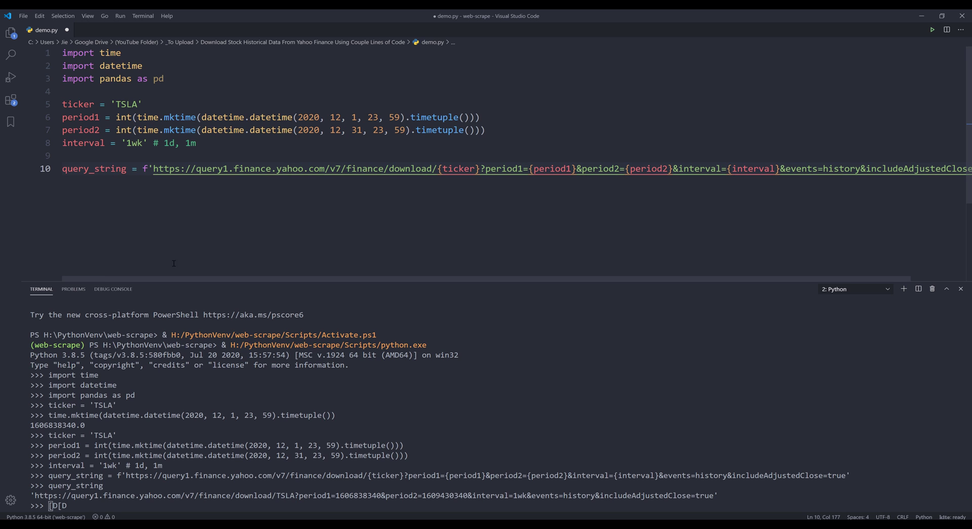
click(155, 169)
key(shift+End)
key(End)
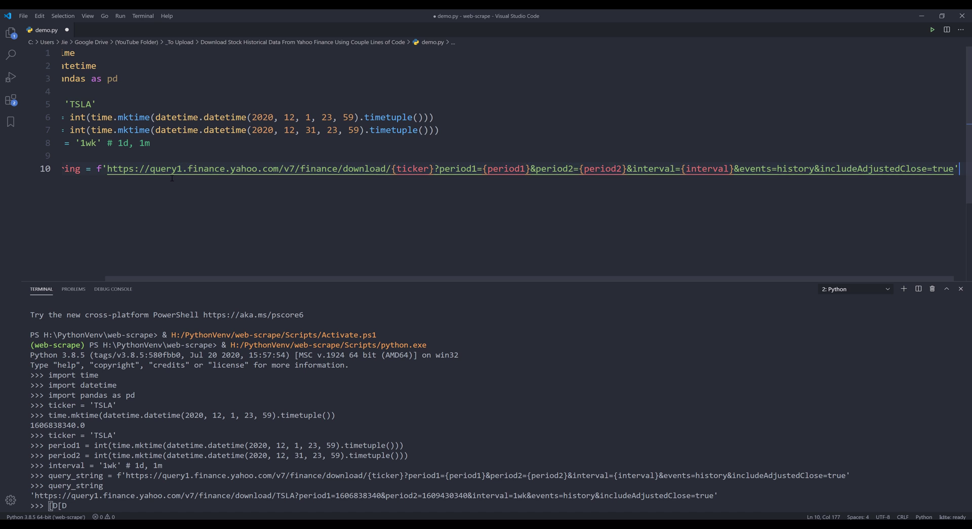
key(Return)
key(Return)
text(pd)
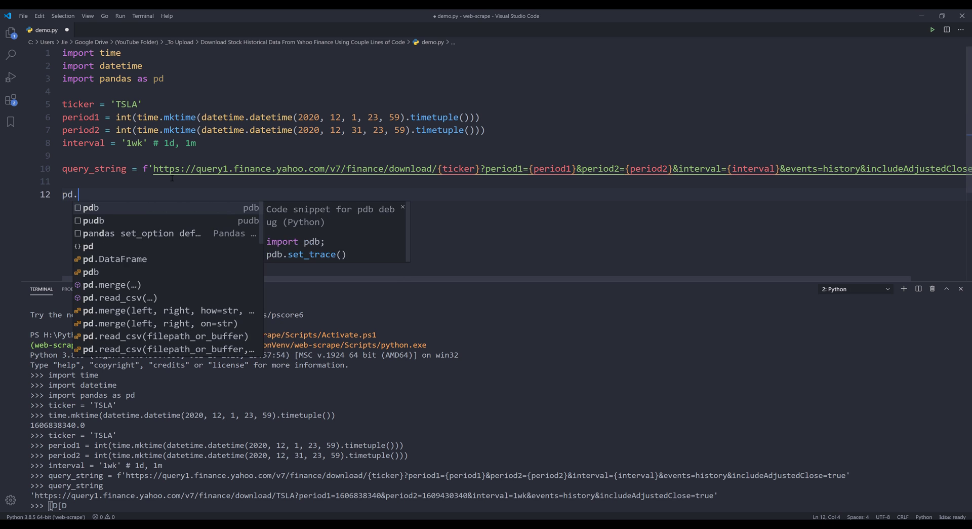
text(.read_csv)
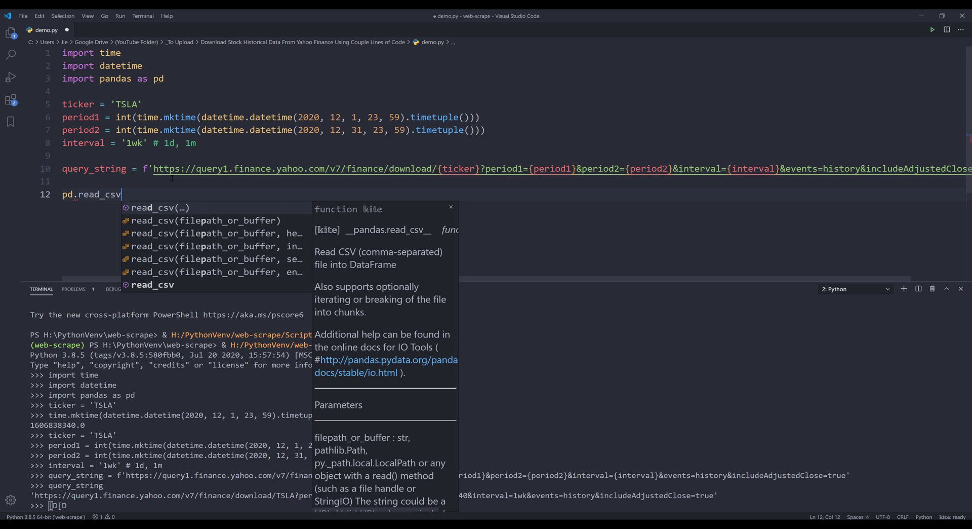
text(()
key(Escape)
key(BackSpace)
key(BackSpace)
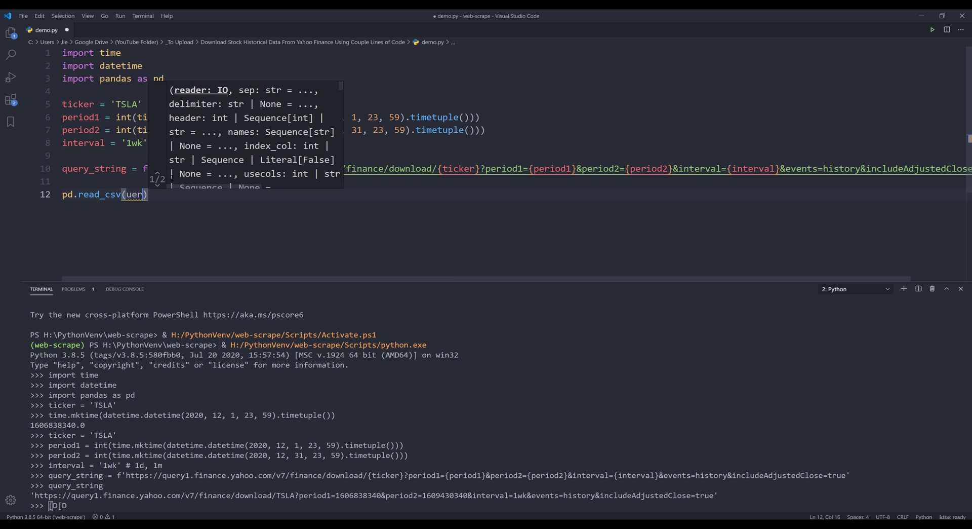
text(que)
key(BackSpace)
key(BackSpace)
key(BackSpace)
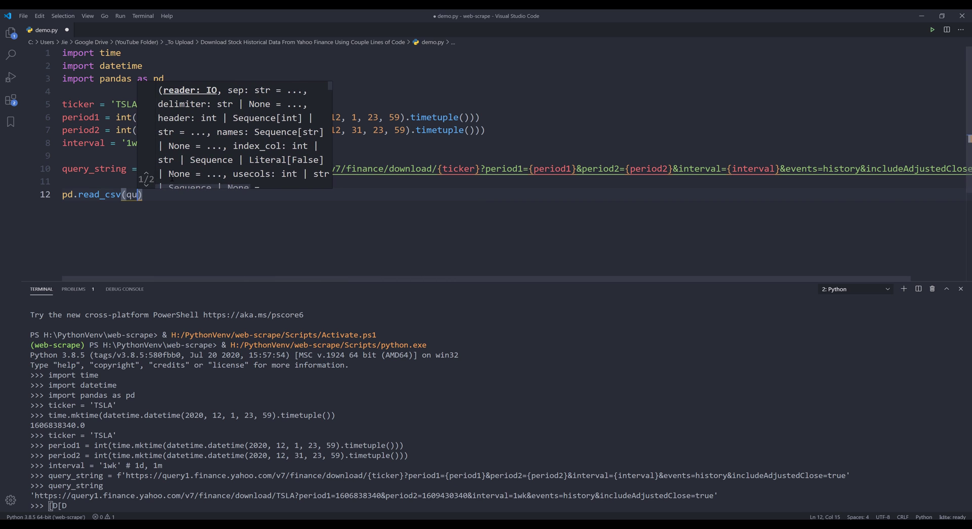
text(qu)
key(Tab)
Run the read_csv line in the terminal and evaluate df to show the five weekly TSLA rows.
key(Home)
text(df =)
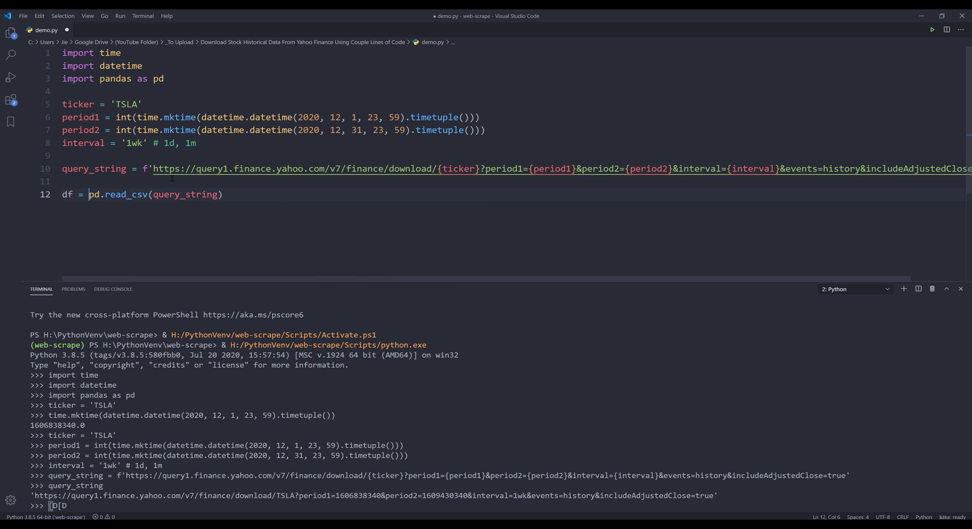
key(End)
key(shift+Home)
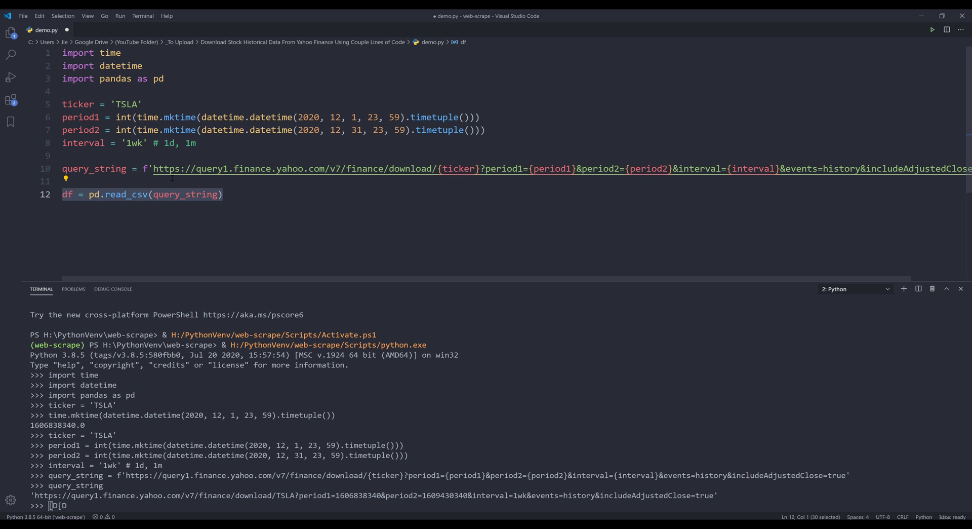
key(shift+Return)
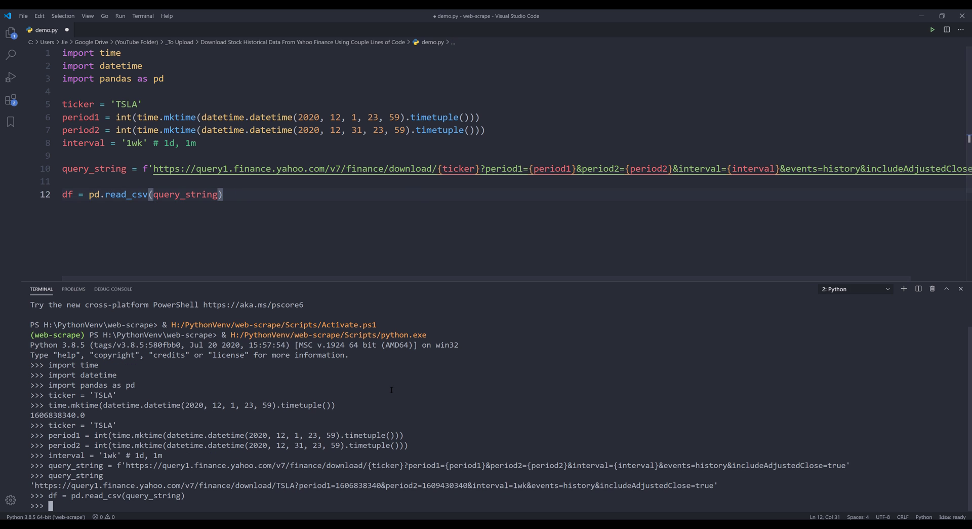
text(df)
key(Return)
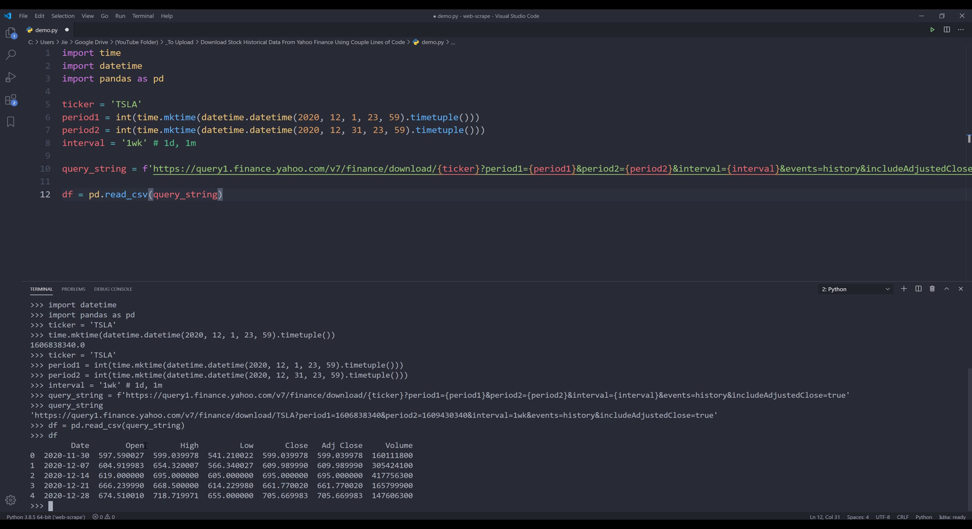
Change the interval to 1d and the ticker to AAPL.
drag(435, 498, 12, 442)
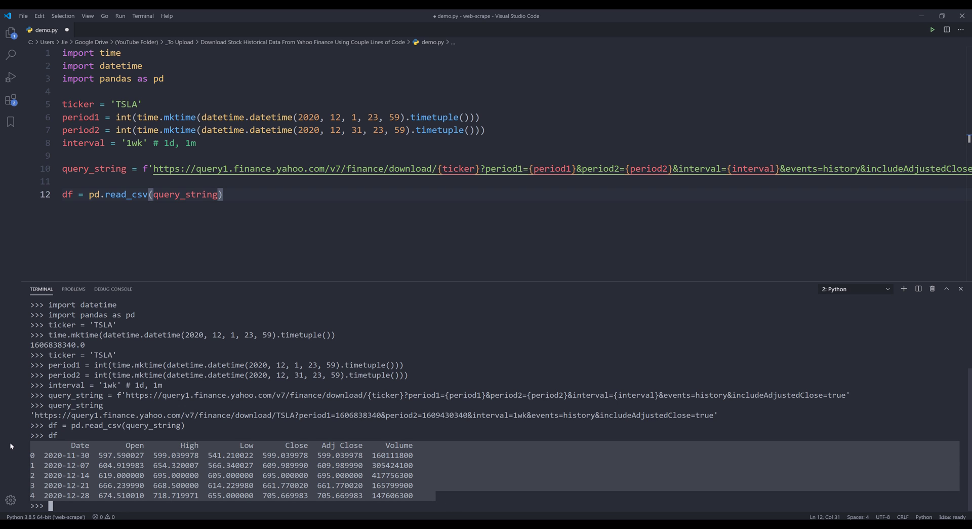
double_click(135, 142)
text(1d)
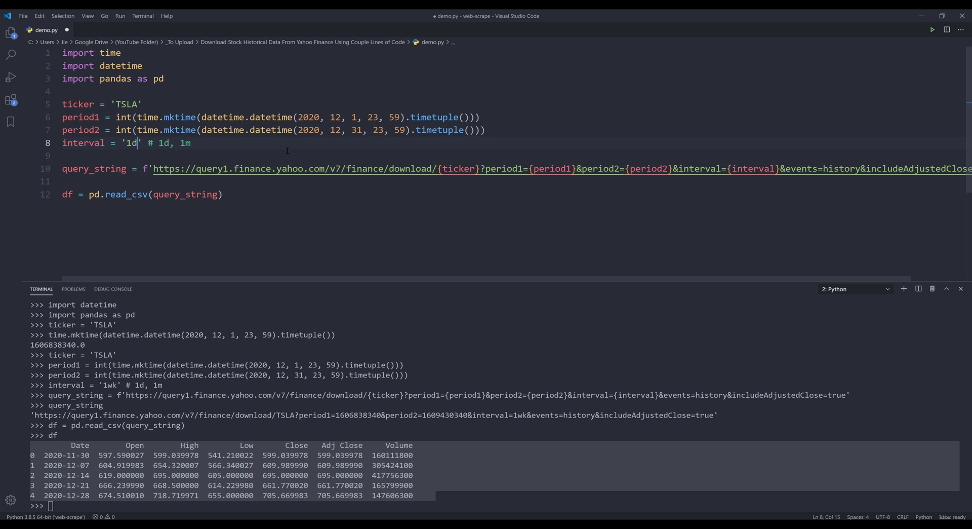
double_click(128, 104)
text(A)
text(APL)
Add df.to_csv() and df.to_excel() lines after the read_csv line.
click(391, 202)
key(Return)
text(df)
text(.)
key(ctrl+space)
text(to)
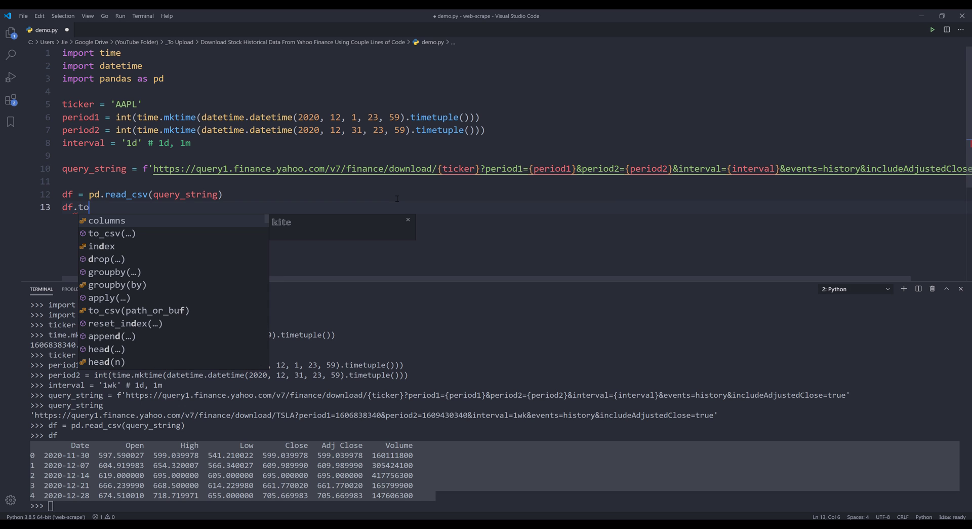
text(_csv()
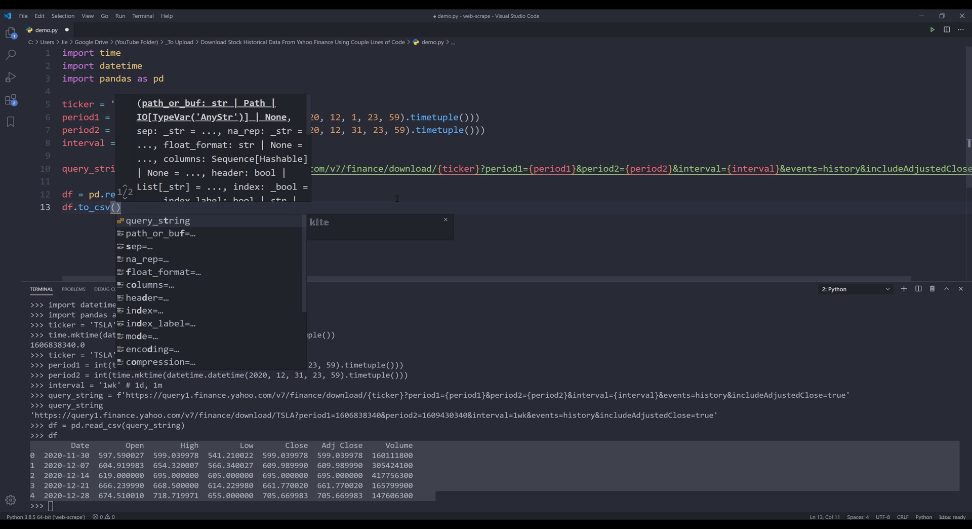
key(Escape)
key(End)
key(Return)
text(df)
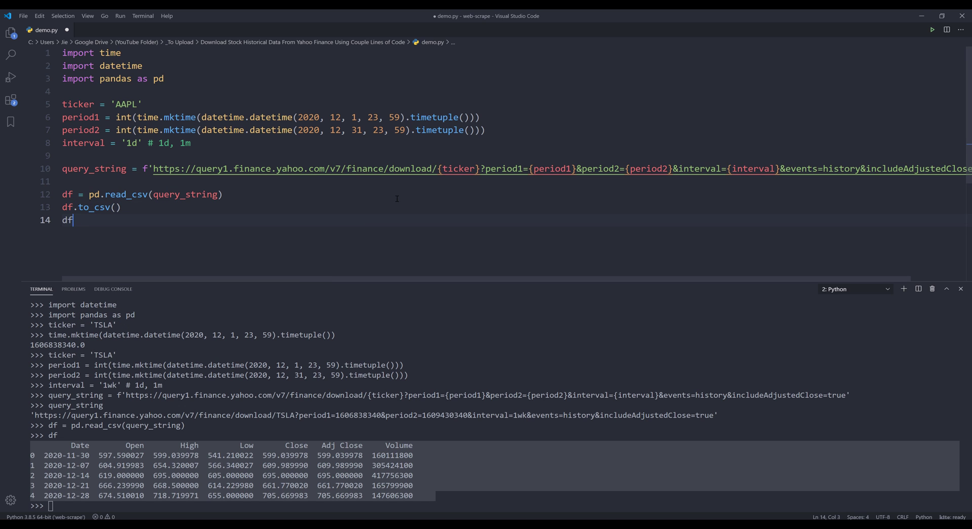
text(.to_exce)
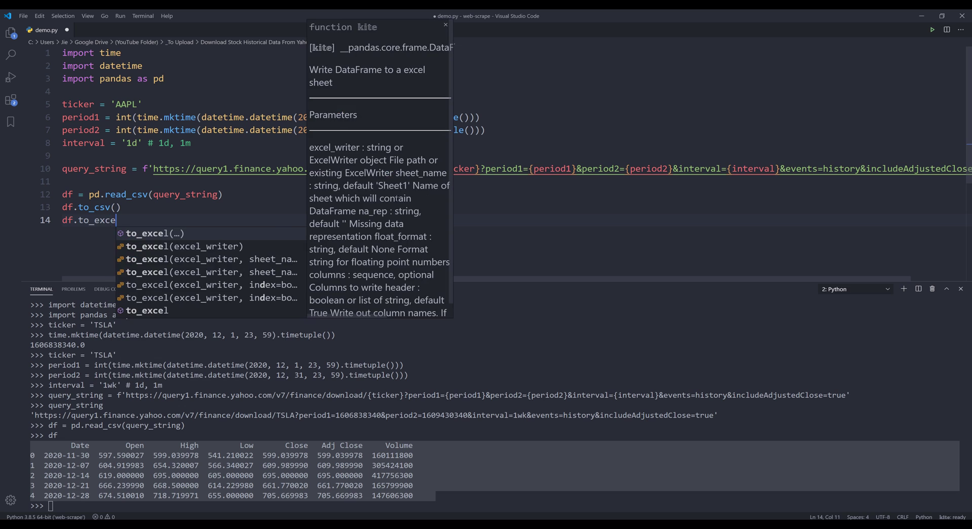
text(l()
key(Escape)
Comment out the to_csv and to_excel lines and start a print(df) line below read_csv.
key(Up)
key(Left)
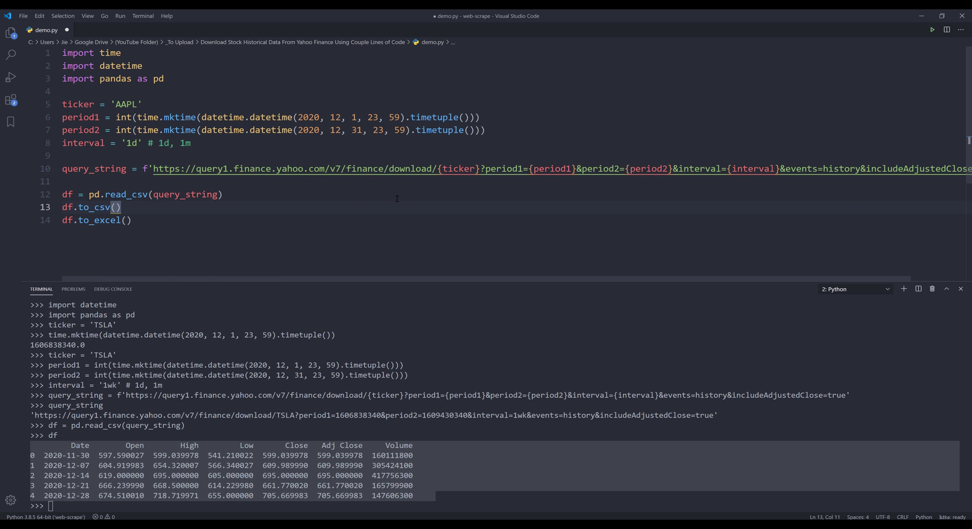
key(ctrl+slash)
key(Down)
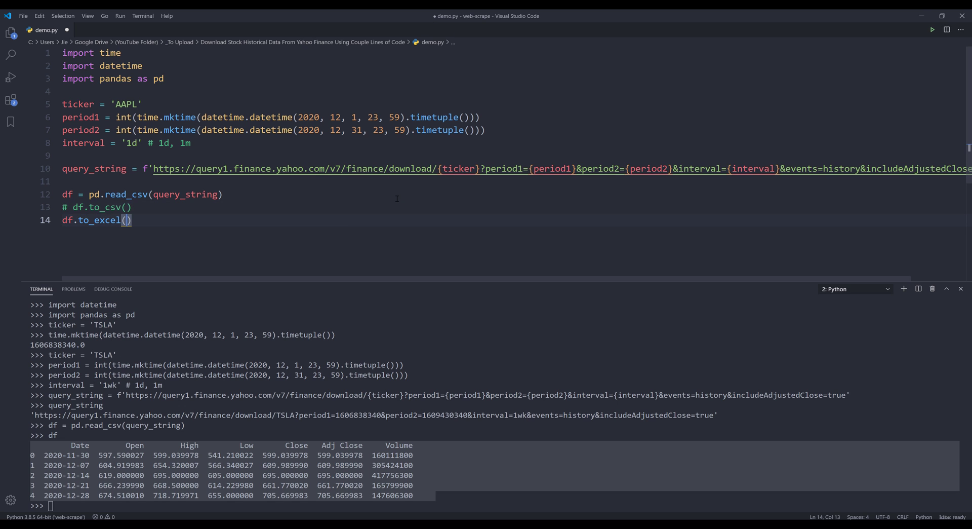
key(ctrl+slash)
key(Up)
key(Up)
double_click(127, 195)
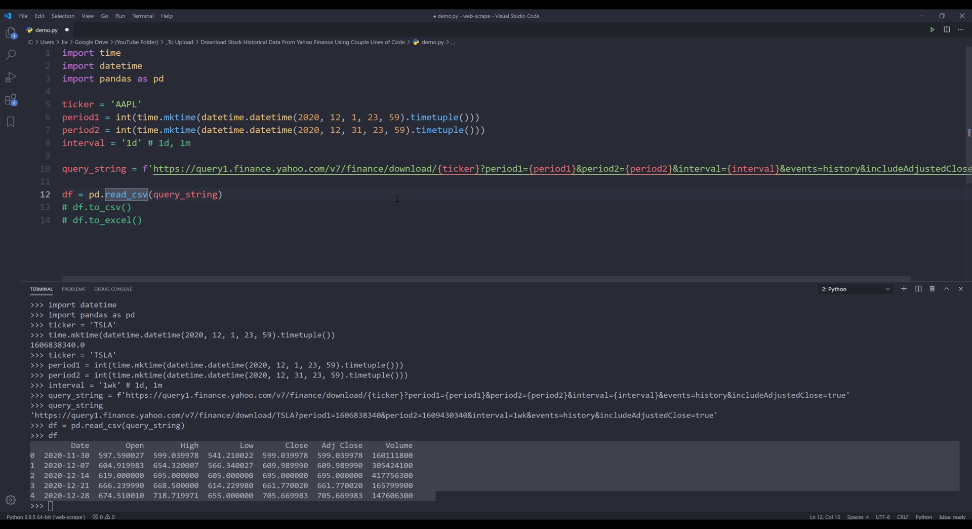
key(End)
key(Return)
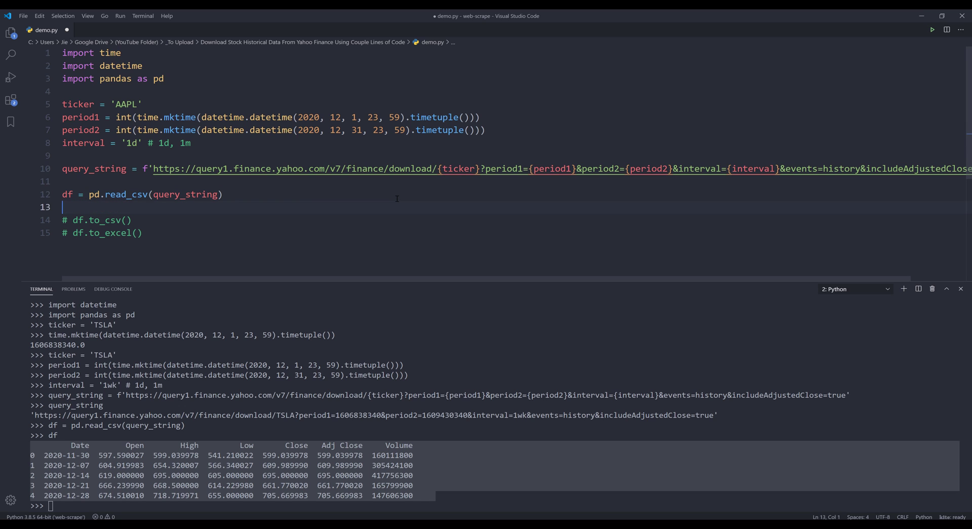
text(print(df))
Kill the Python terminal, then save and run demo.py to print the 22 daily AAPL December 2020 rows.
key(Right)
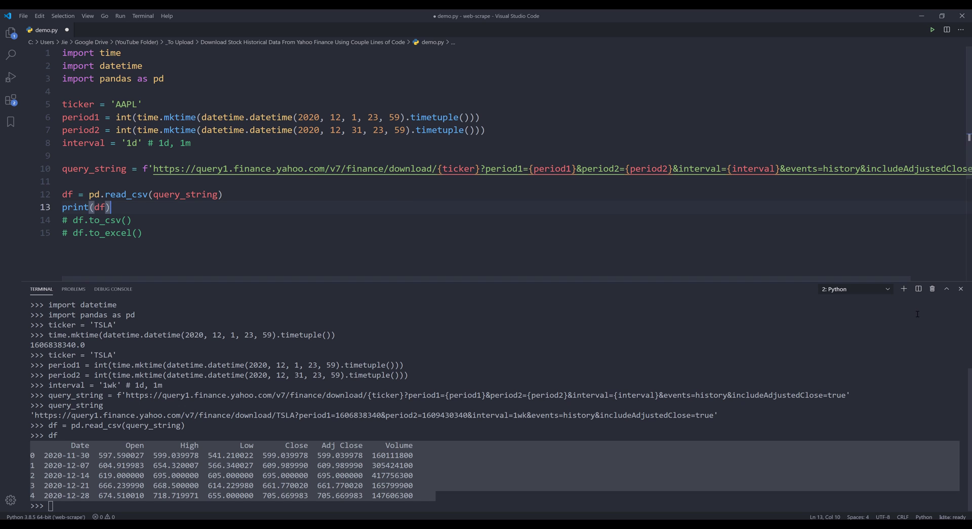
click(931, 291)
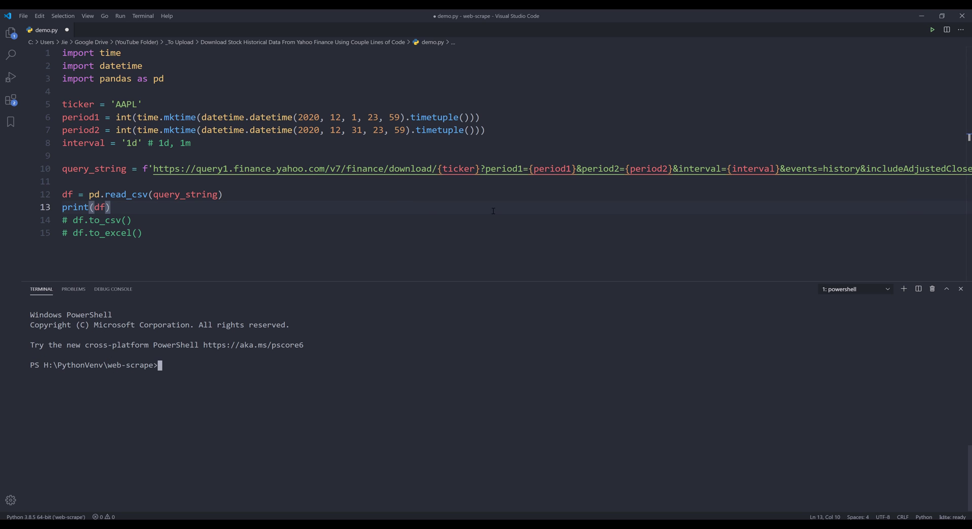
double_click(186, 195)
key(ctrl+F5)
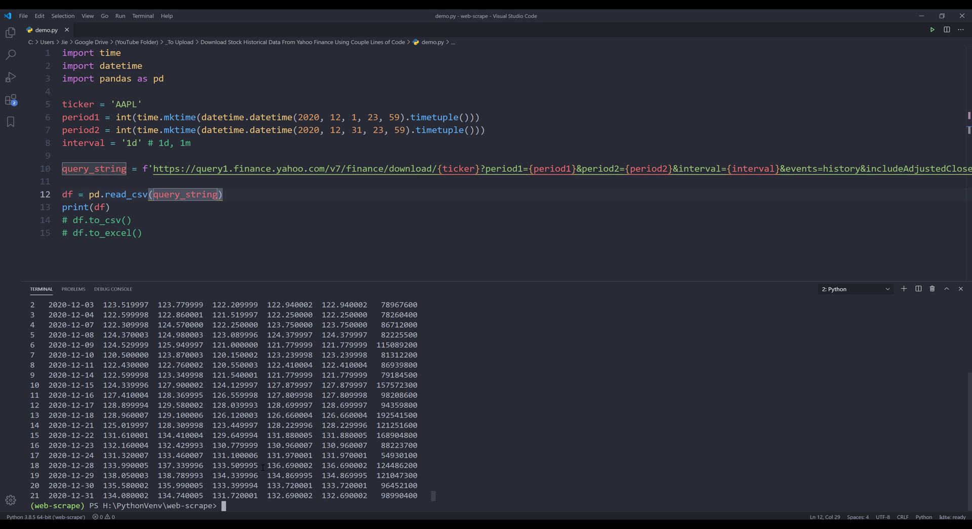
drag(229, 503, 29, 387)
scroll(91, 425, up, 5)
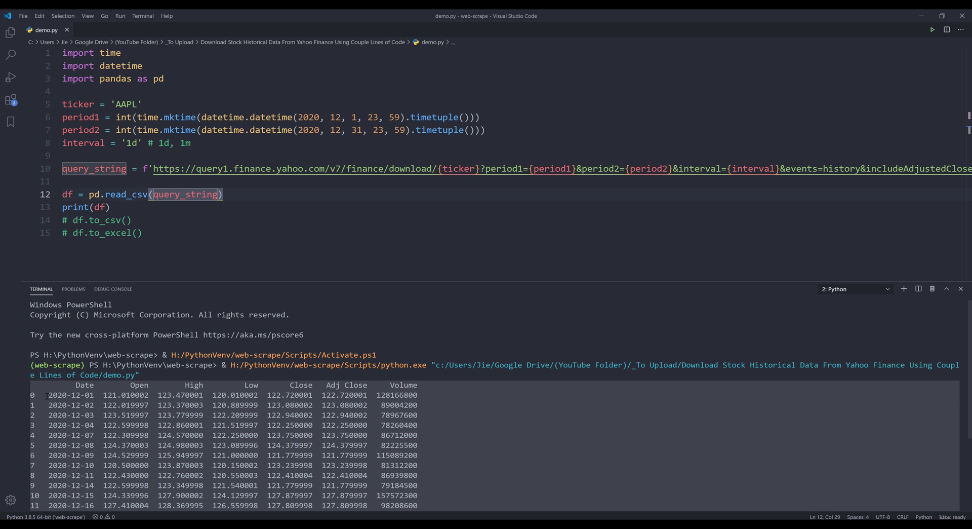
scroll(79, 401, down, 5)
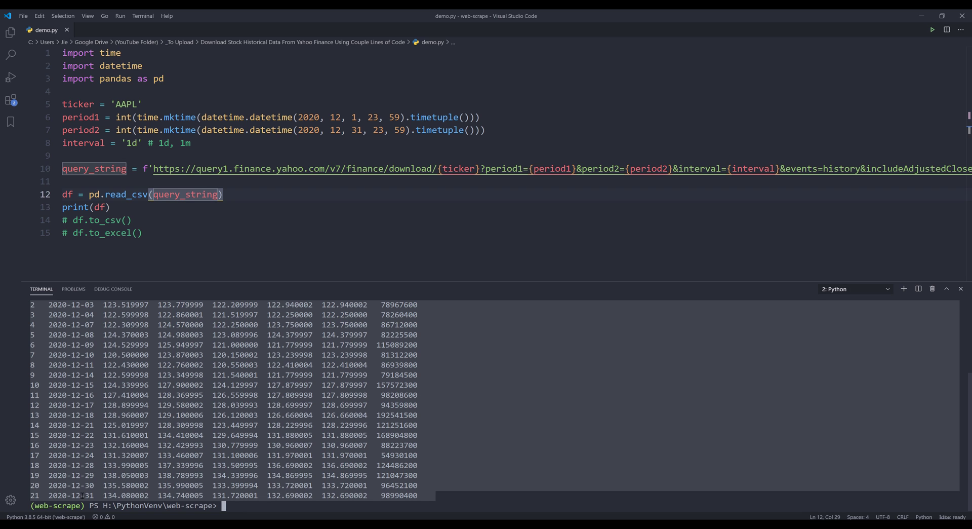
click(84, 495)
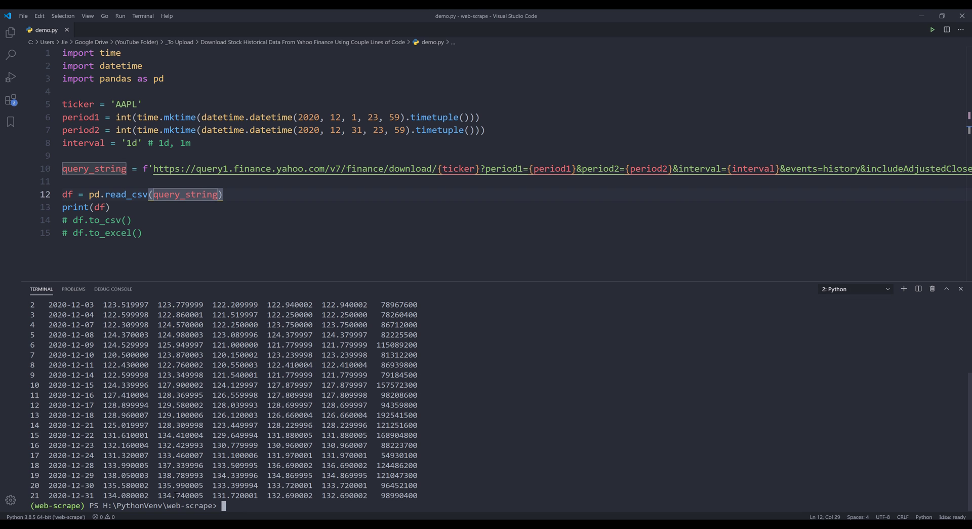